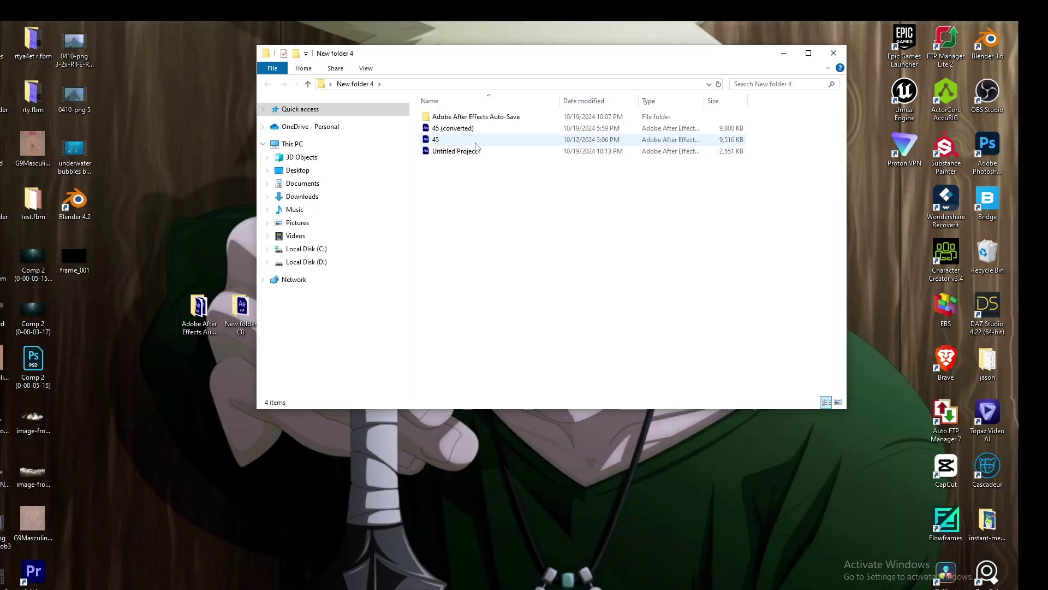
- Try to open the After Effects project 45, and browse the nested Adobe After Effects Auto-Save folders
double_click(479, 140)
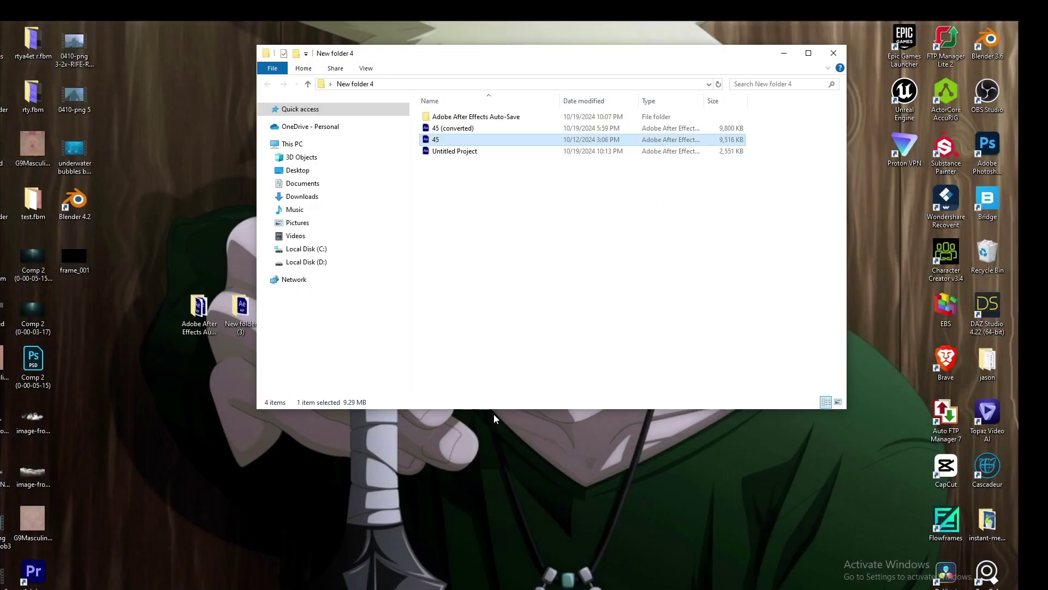
double_click(465, 117)
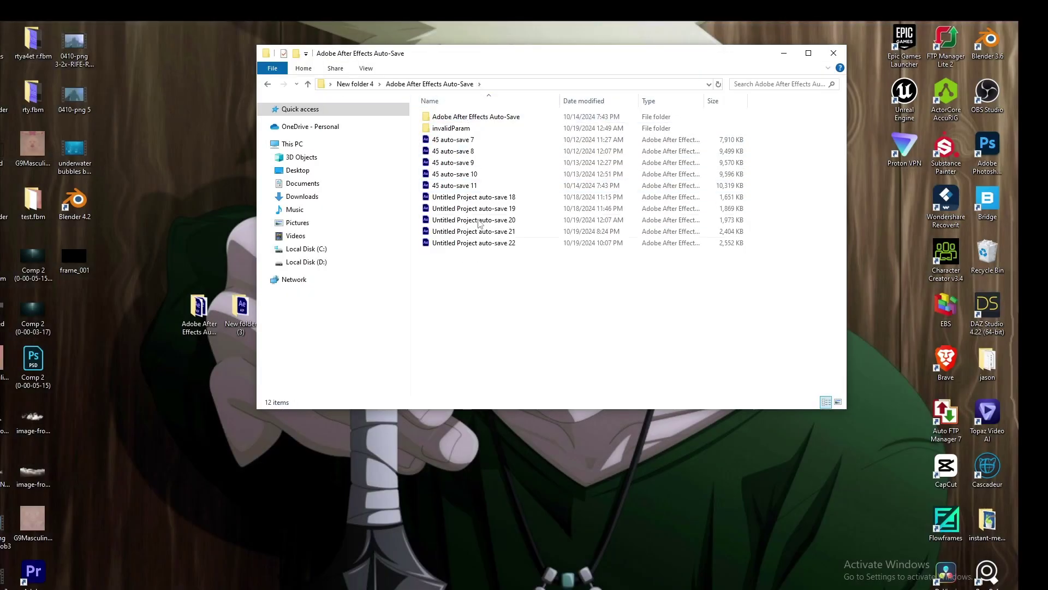
double_click(475, 117)
double_click(496, 118)
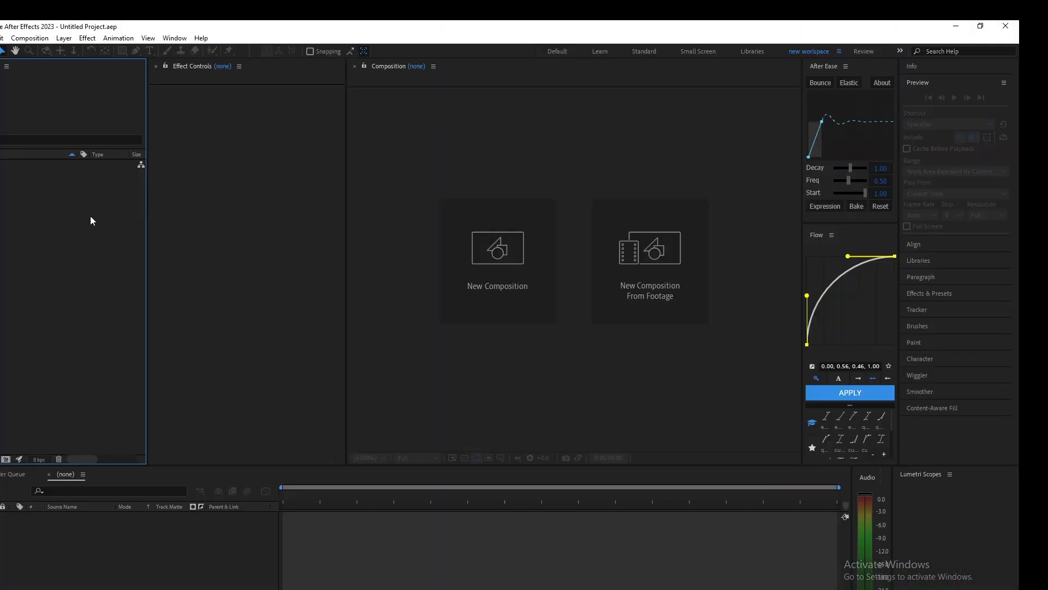
- Create a composition with the default settings, and try to import the project file 45 from New folder 4 on the Desktop
left_click(475, 253)
left_click(576, 379)
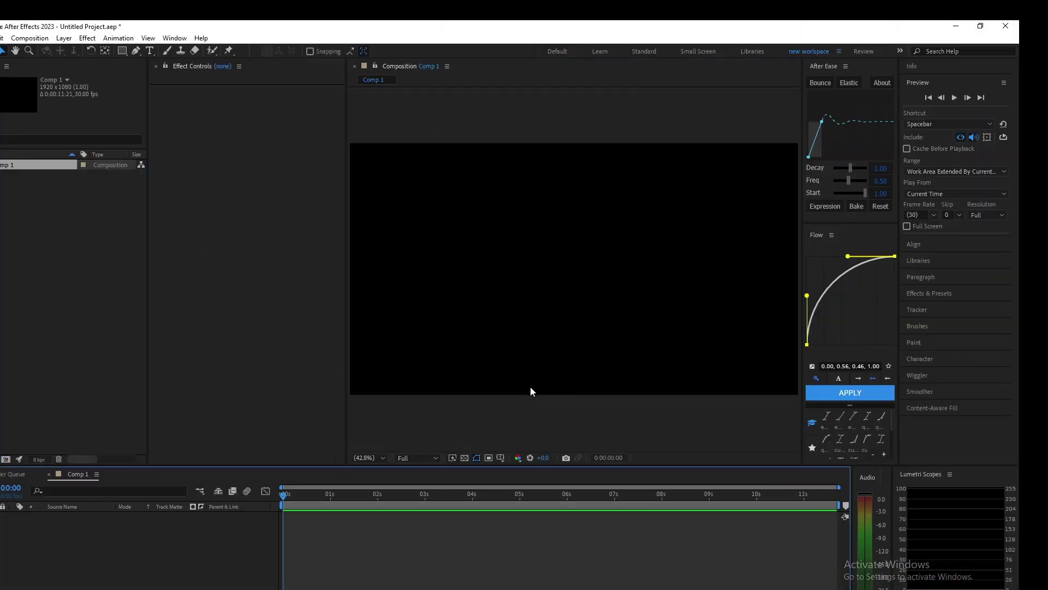
right_click(4, 245)
mouse_move(55, 300)
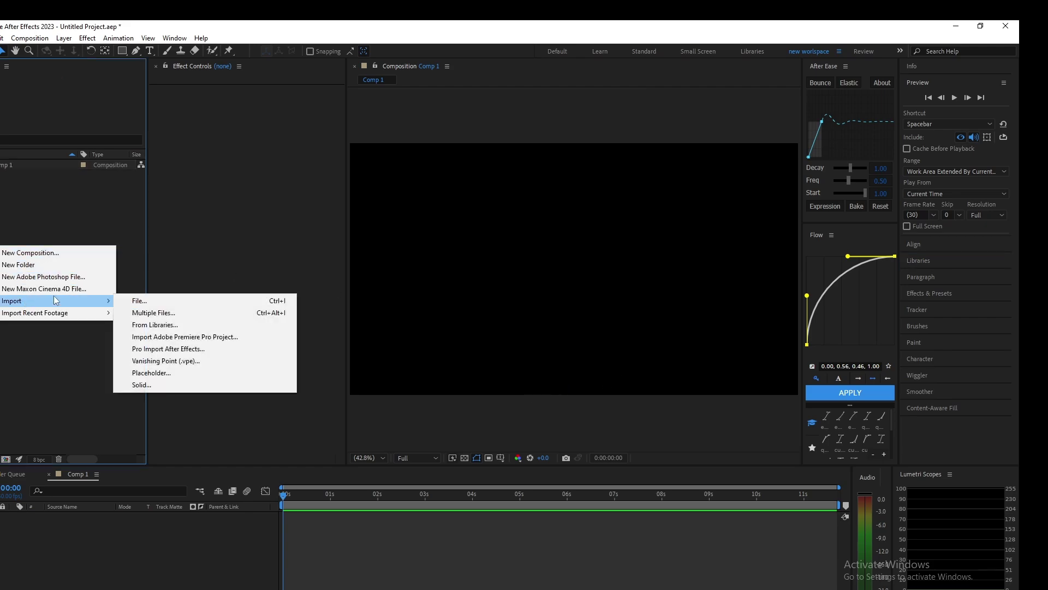
left_click(139, 300)
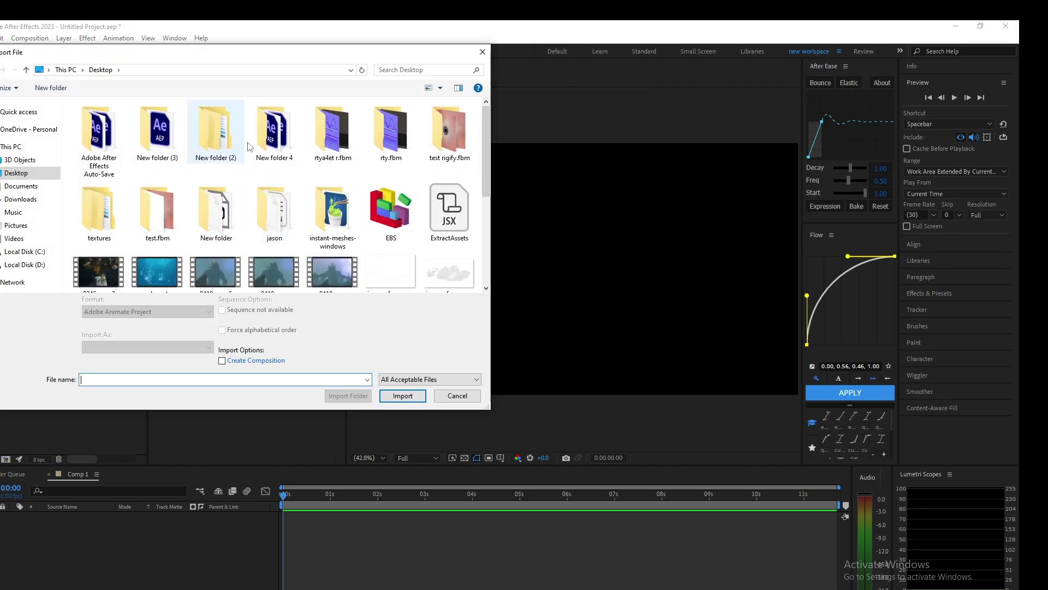
double_click(260, 146)
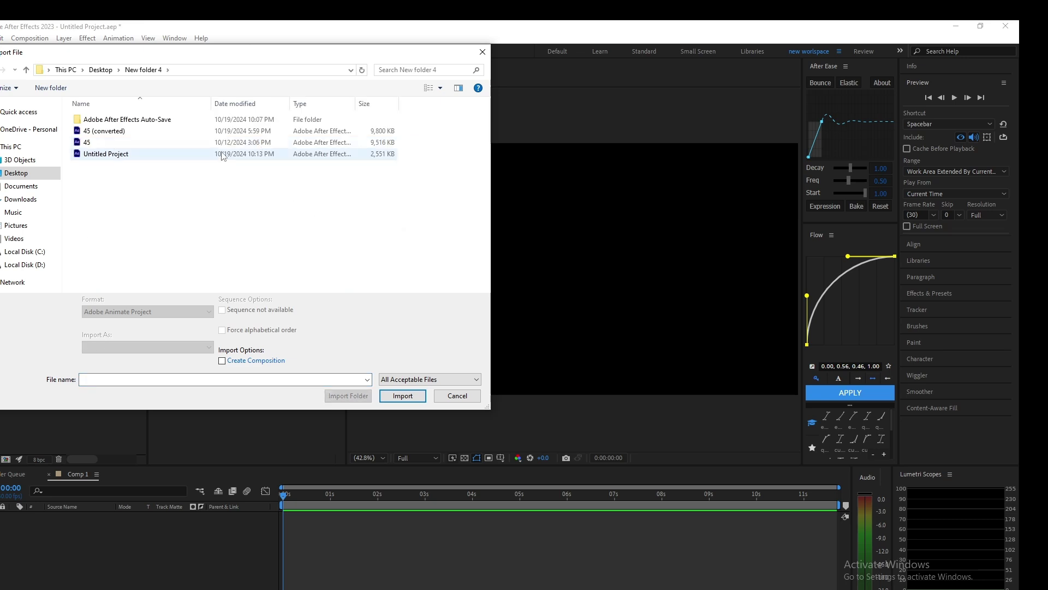
left_click(113, 143)
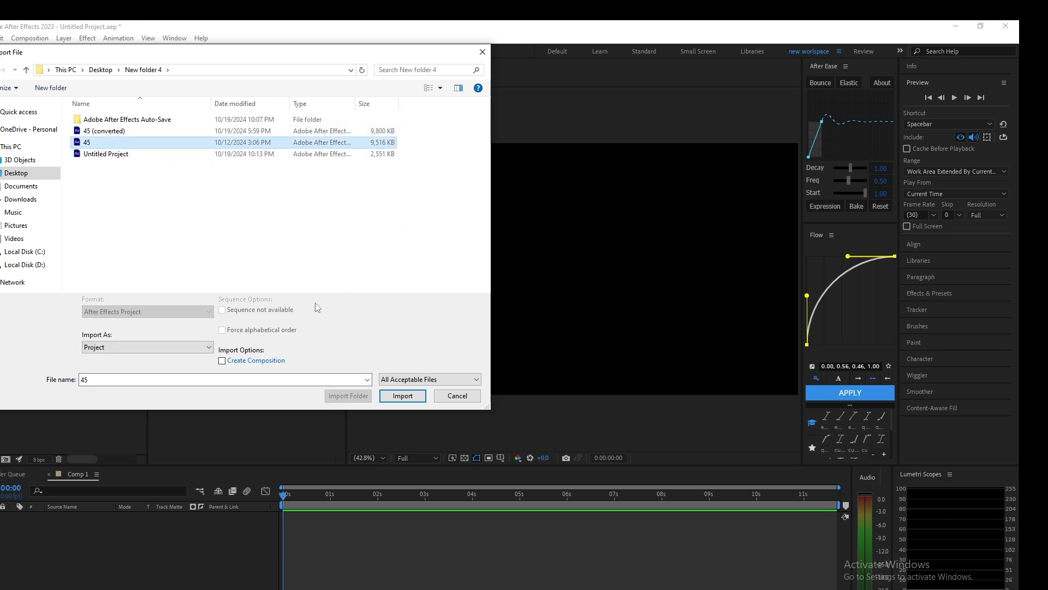
left_click(403, 395)
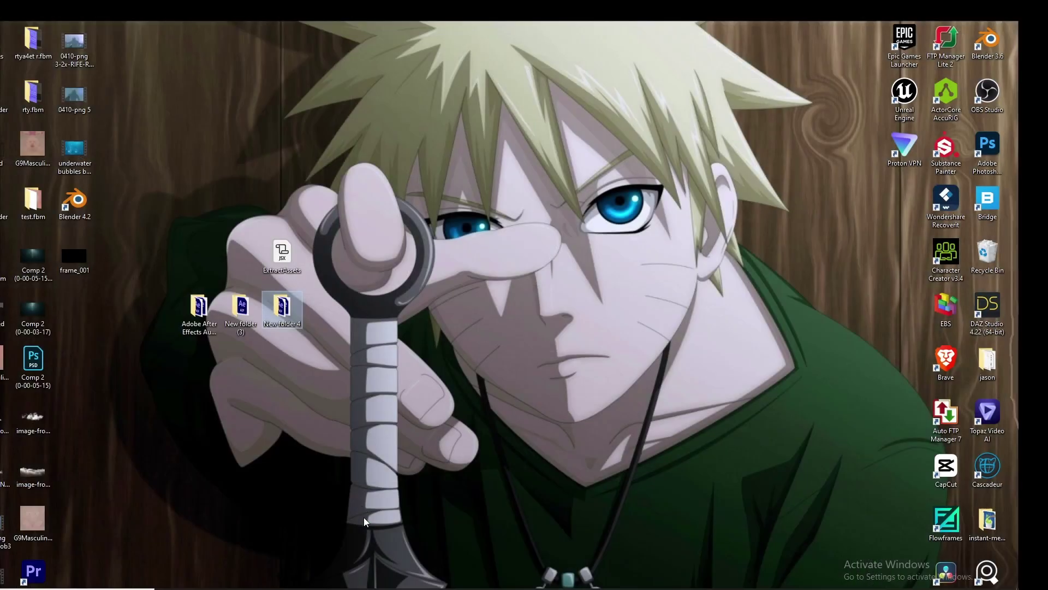
right_click(518, 358)
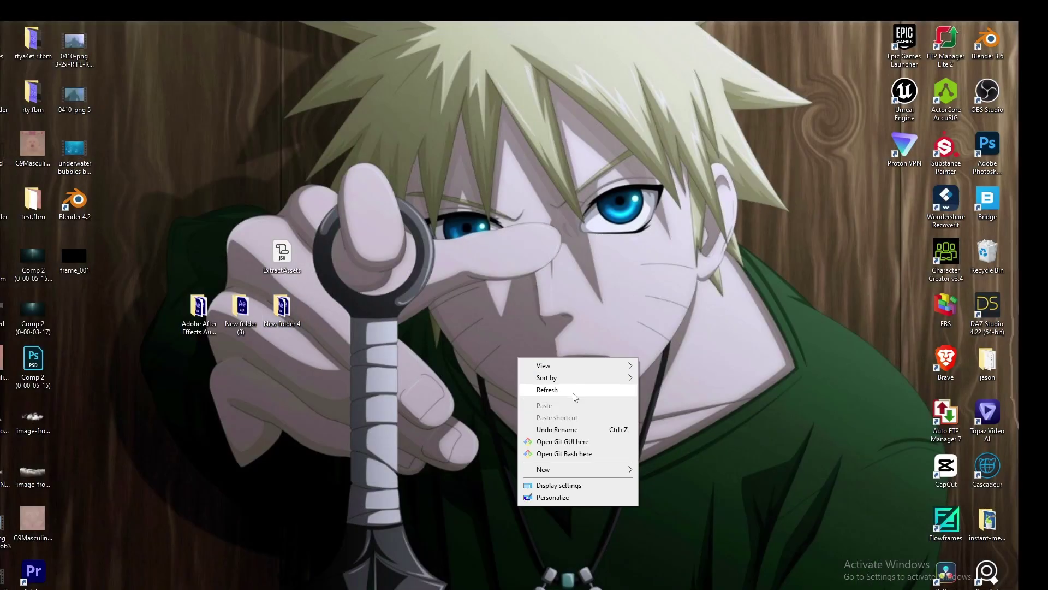
left_click(552, 390)
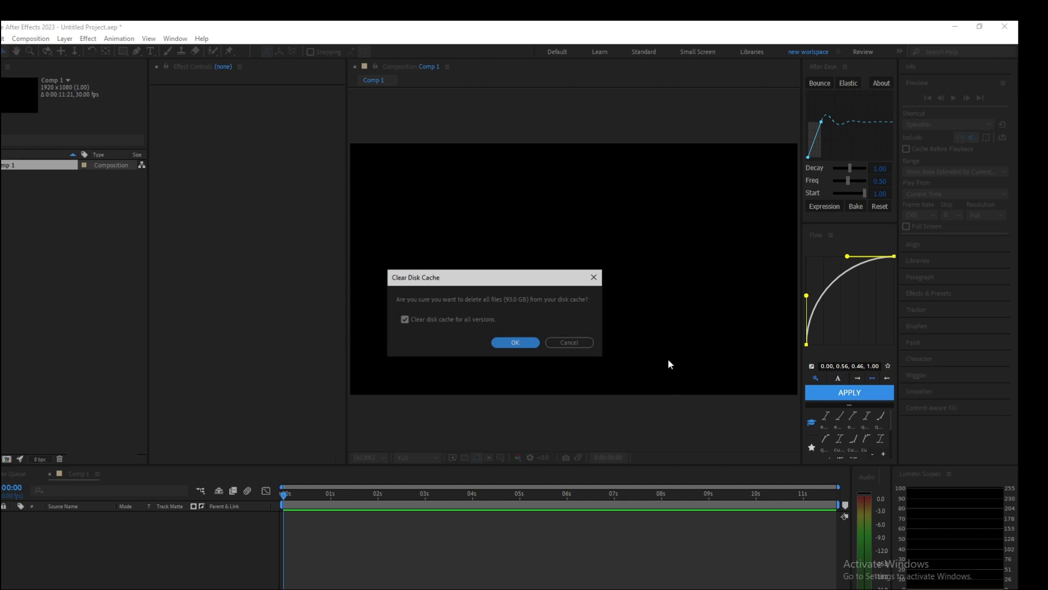
- Clear the disk cache for all versions, and open the Media & Disk Cache preferences
left_click(537, 356)
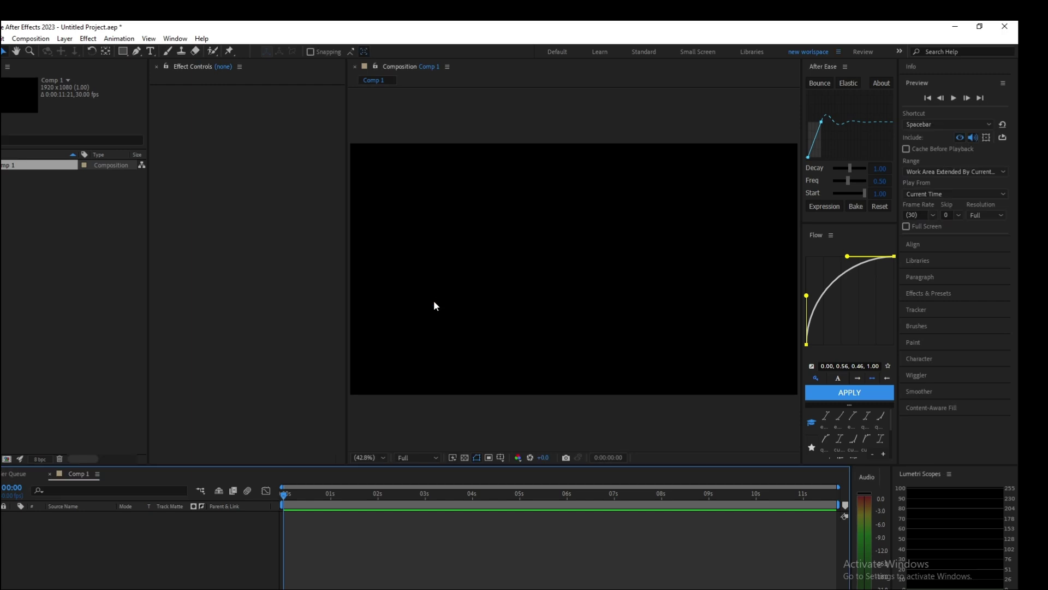
left_click(3, 39)
mouse_move(63, 334)
left_click(191, 336)
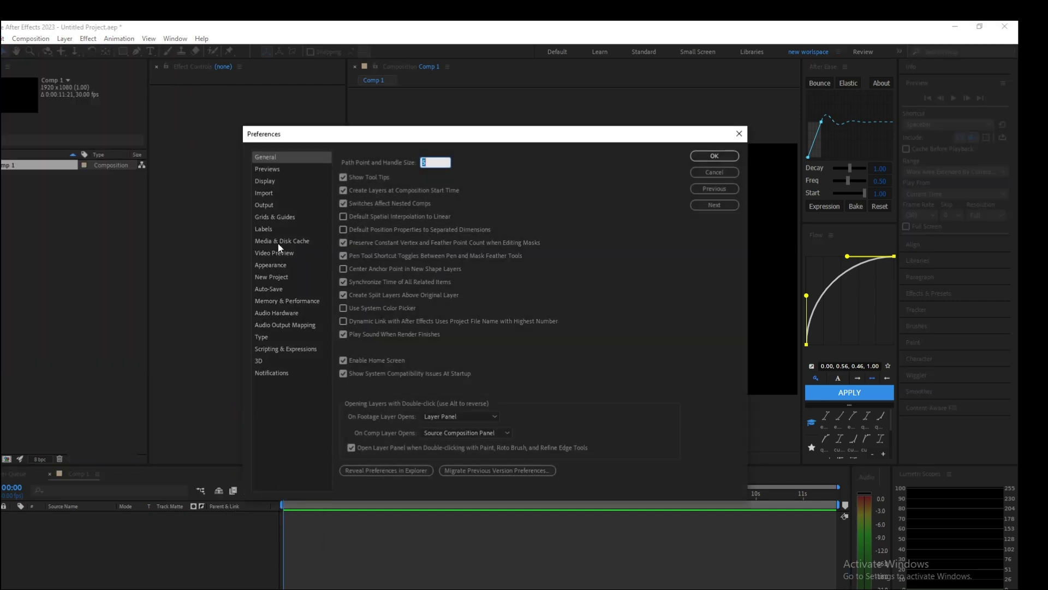
left_click(280, 242)
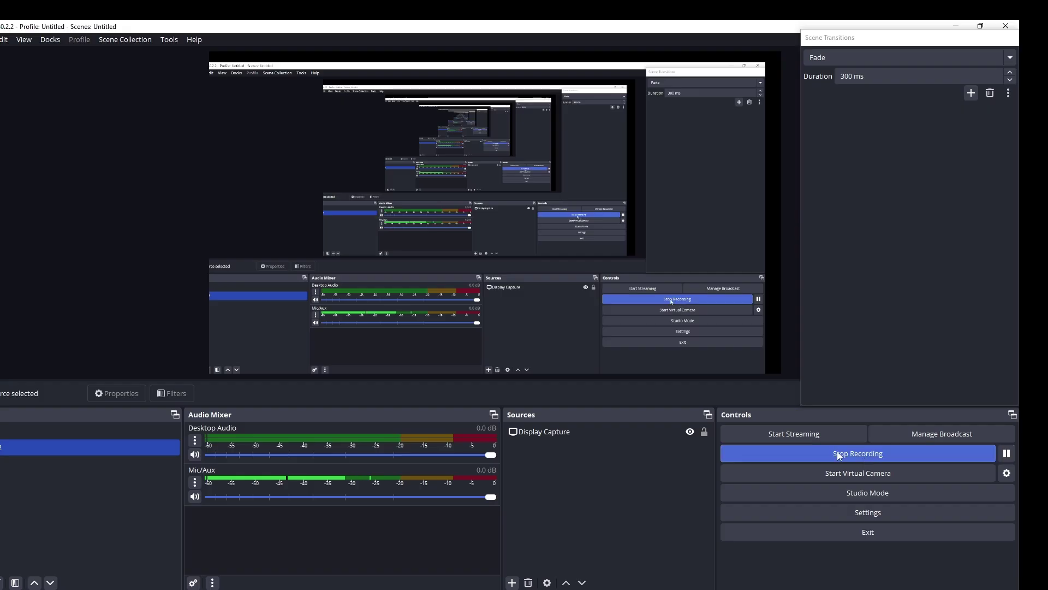
- Switch to Premiere Pro and try to load 45 auto-save 7.aep, 45 auto-save 8.aep and 45.aep for After Effects composition import
left_click(964, 26)
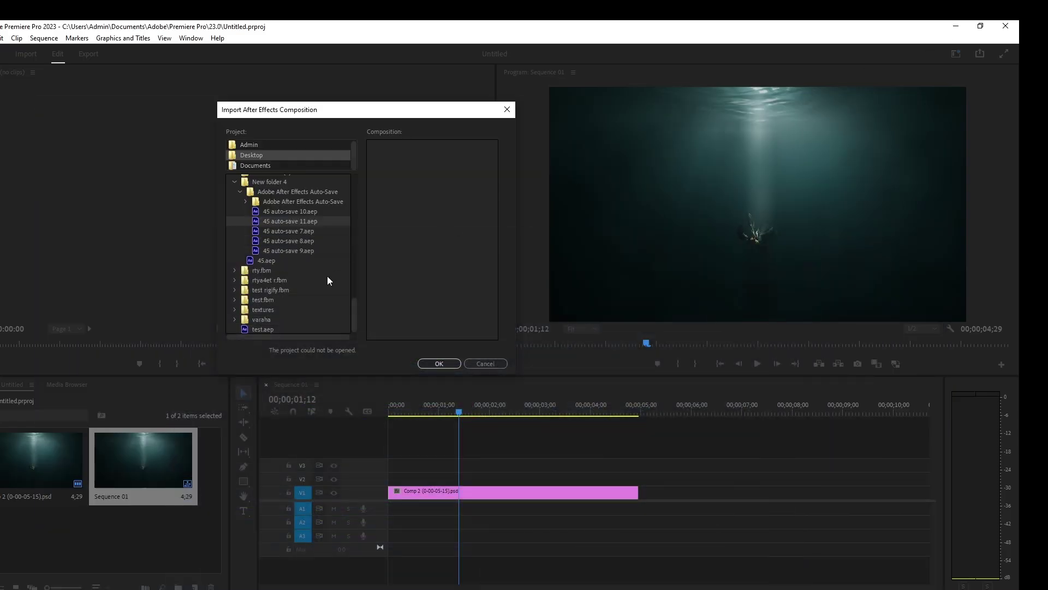
left_click(287, 230)
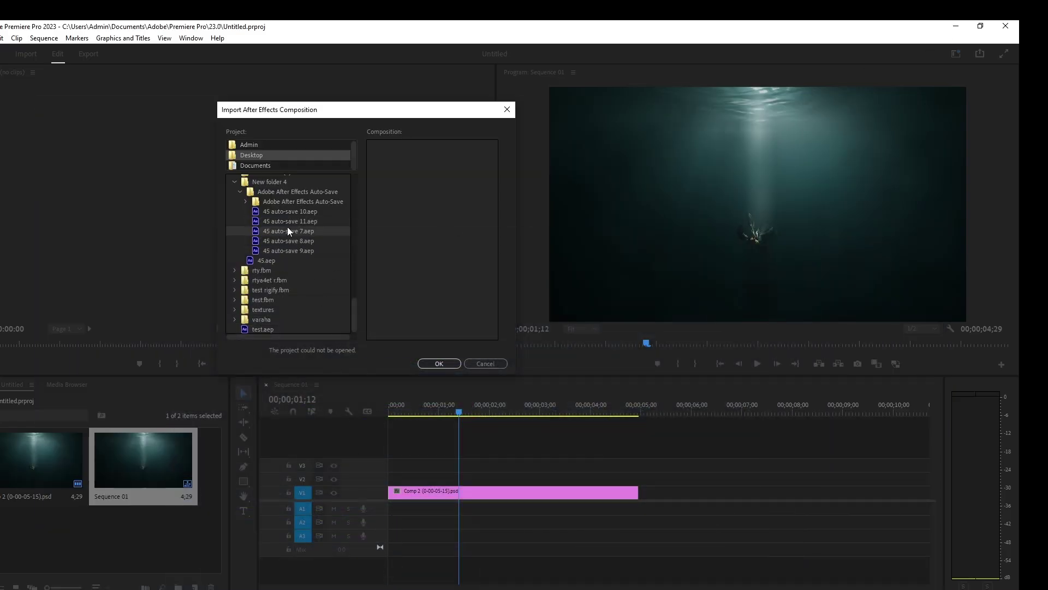
left_click(284, 237)
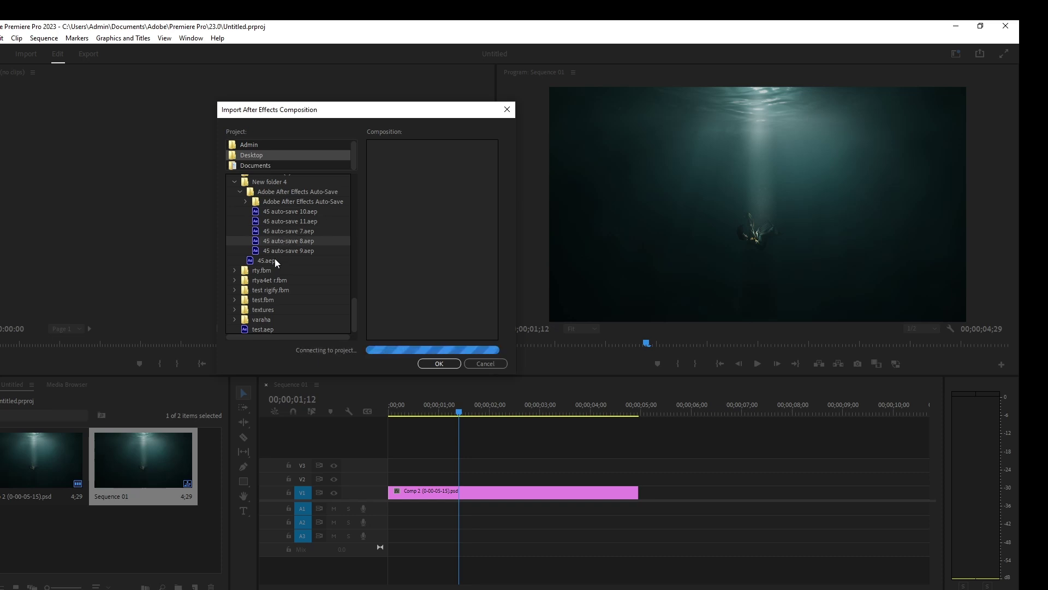
left_click(273, 261)
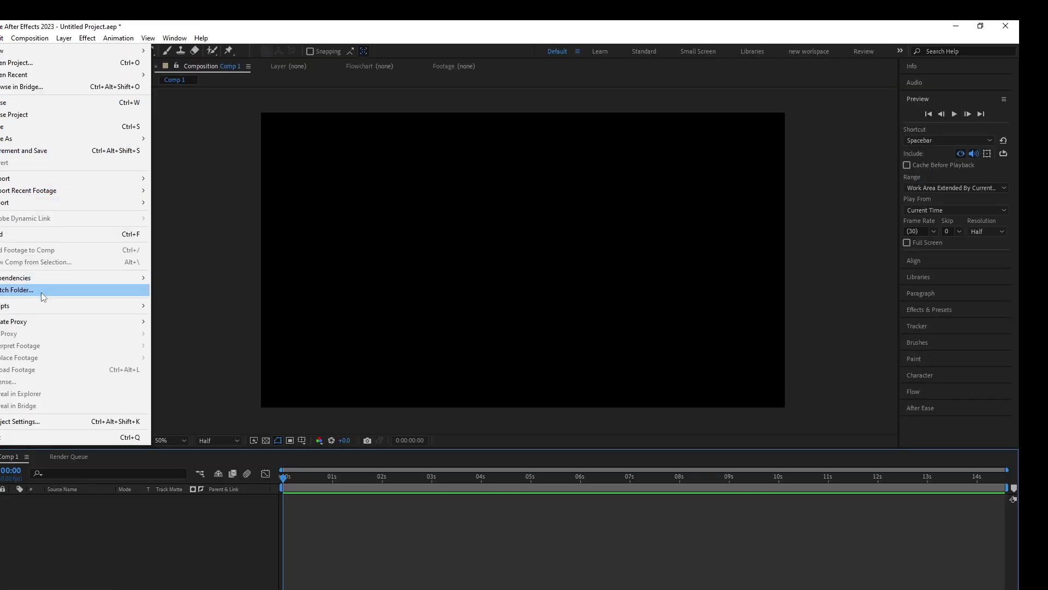
- Run the ExtractAssets script file from the Desktop in After Effects
mouse_move(42, 305)
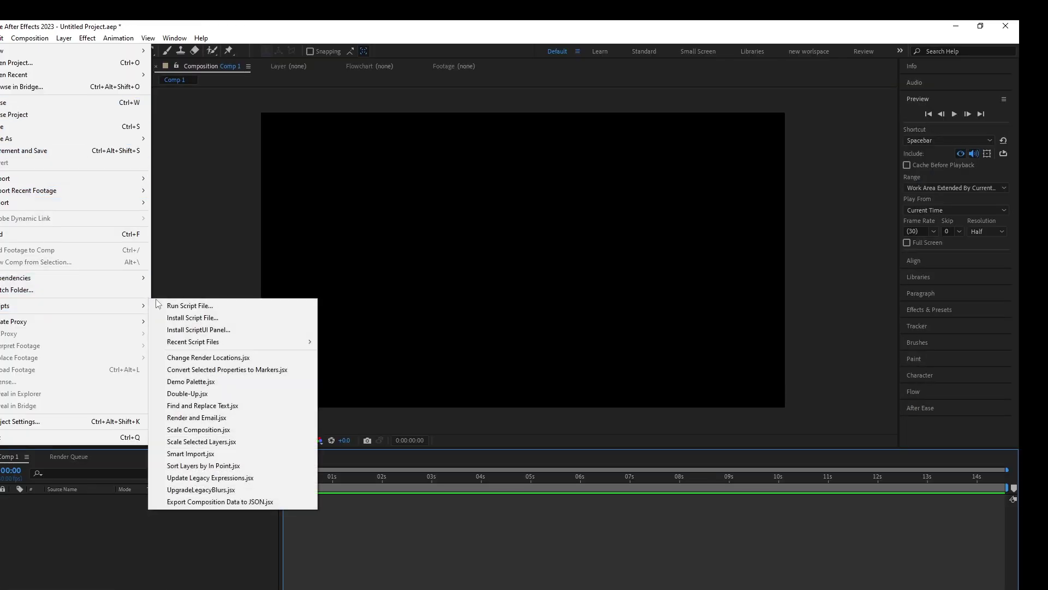
left_click(185, 307)
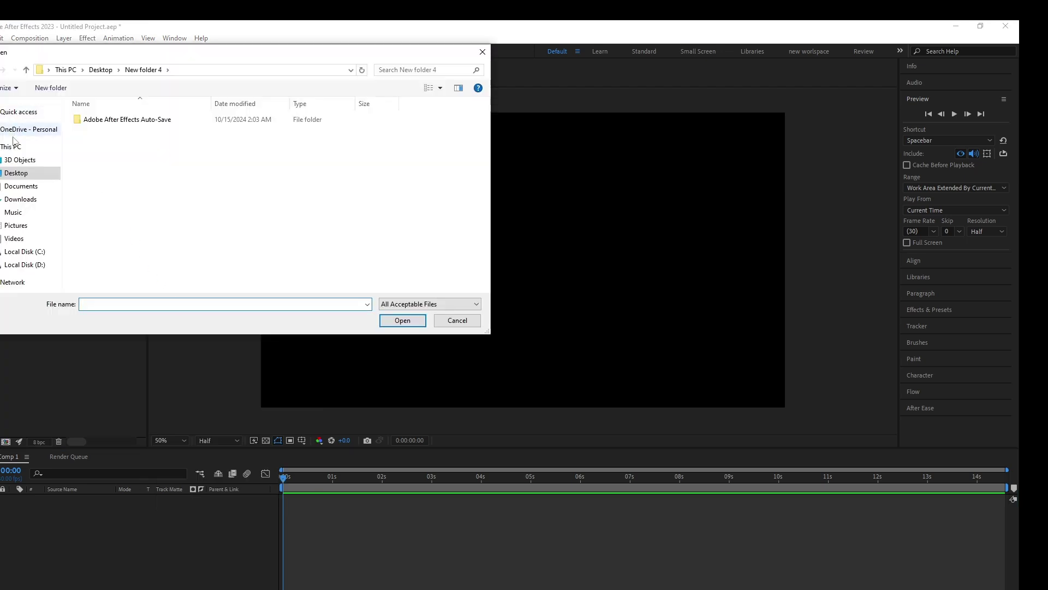
left_click(13, 173)
scroll(235, 230, "down", 1)
left_click(127, 256)
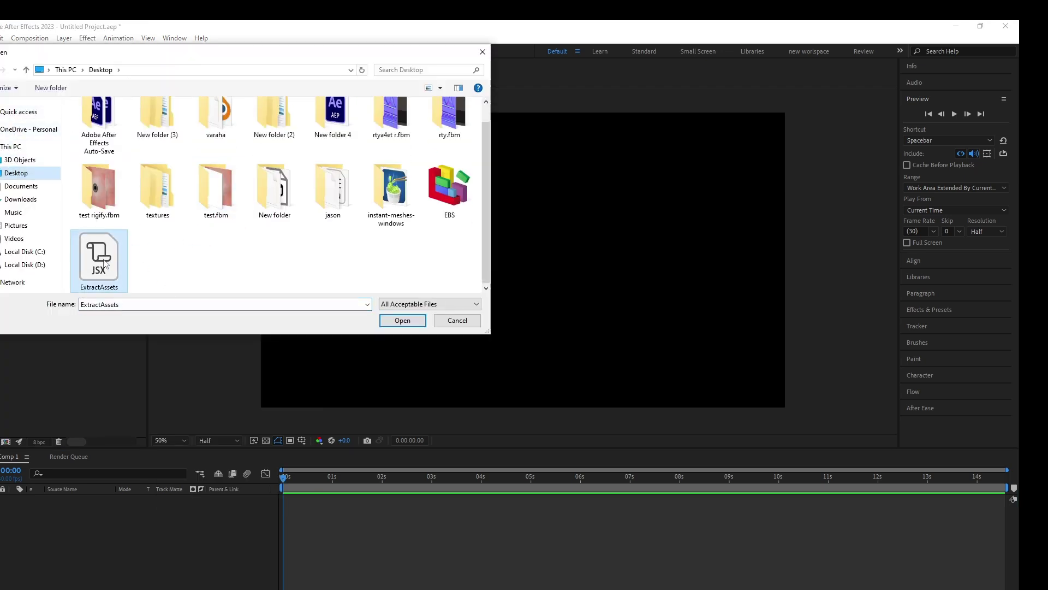
left_click(403, 320)
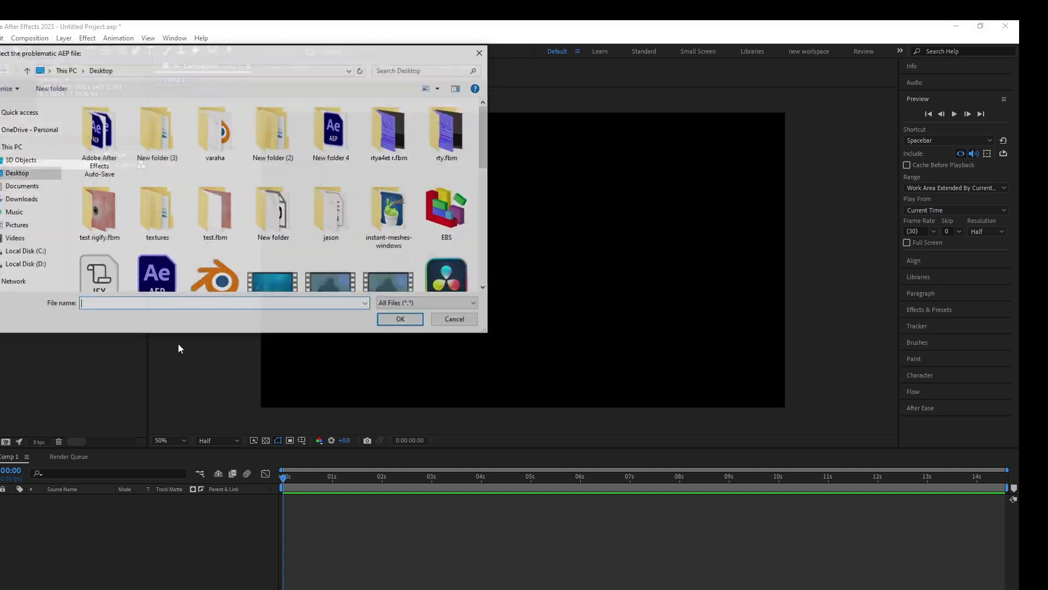
- Try to extract assets from the test project on the Desktop with the script, and close After Effects
scroll(297, 240, "down", 3)
scroll(299, 252, "up", 3)
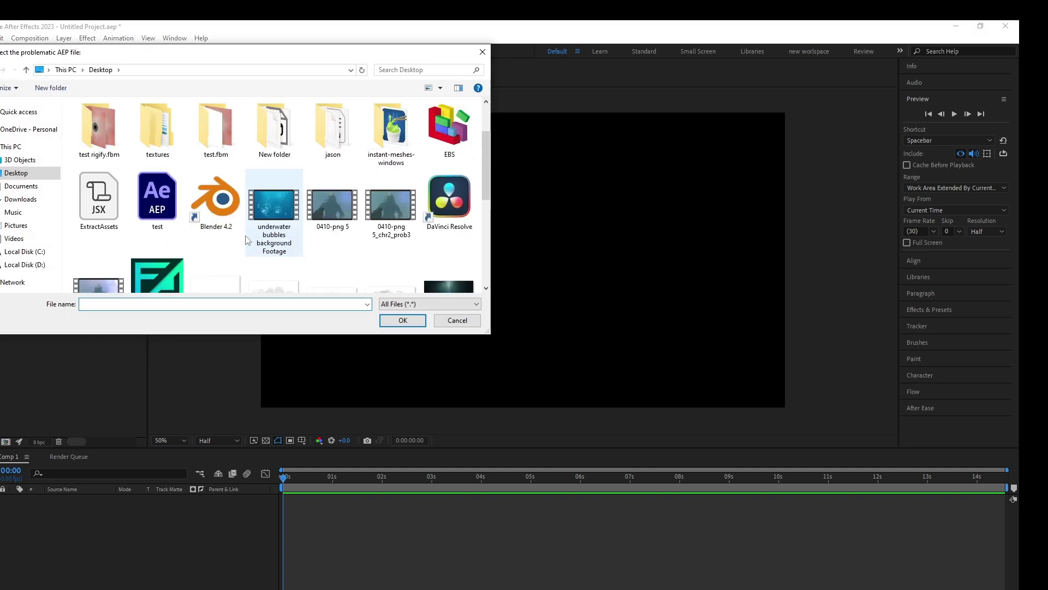
left_click(157, 200)
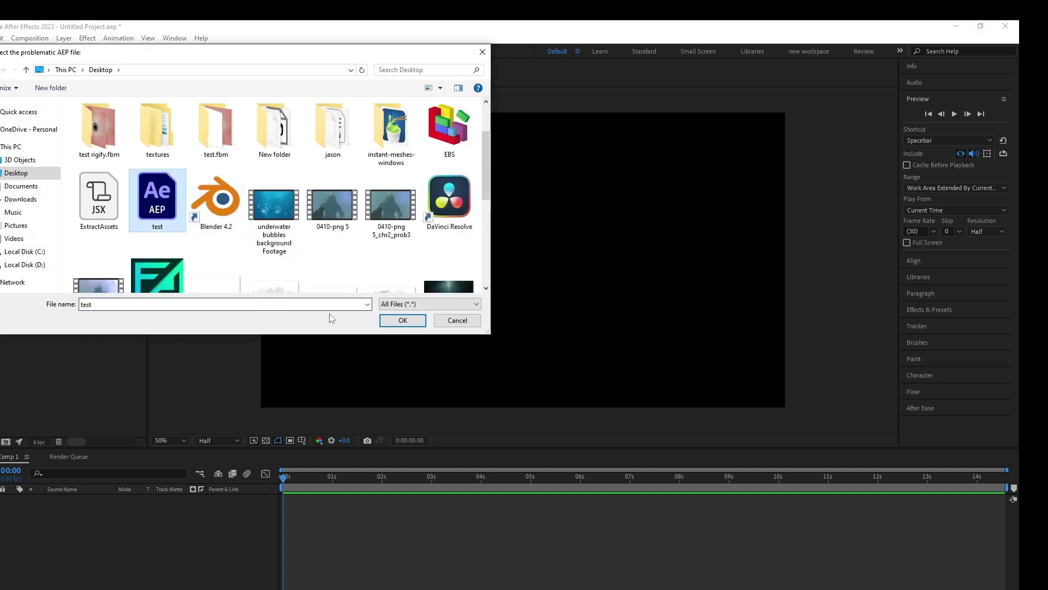
left_click(403, 321)
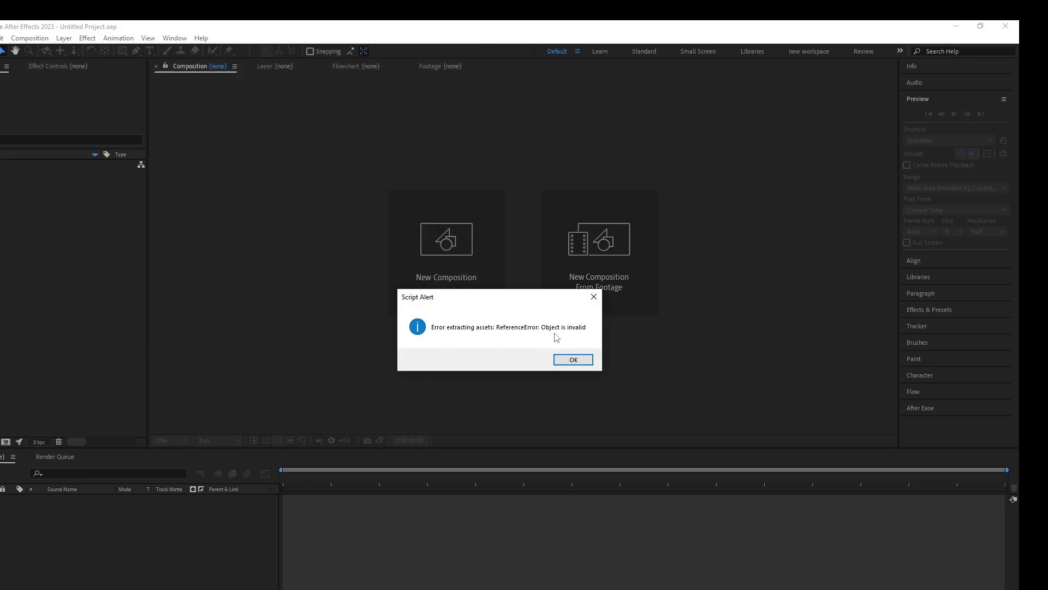
left_click(571, 360)
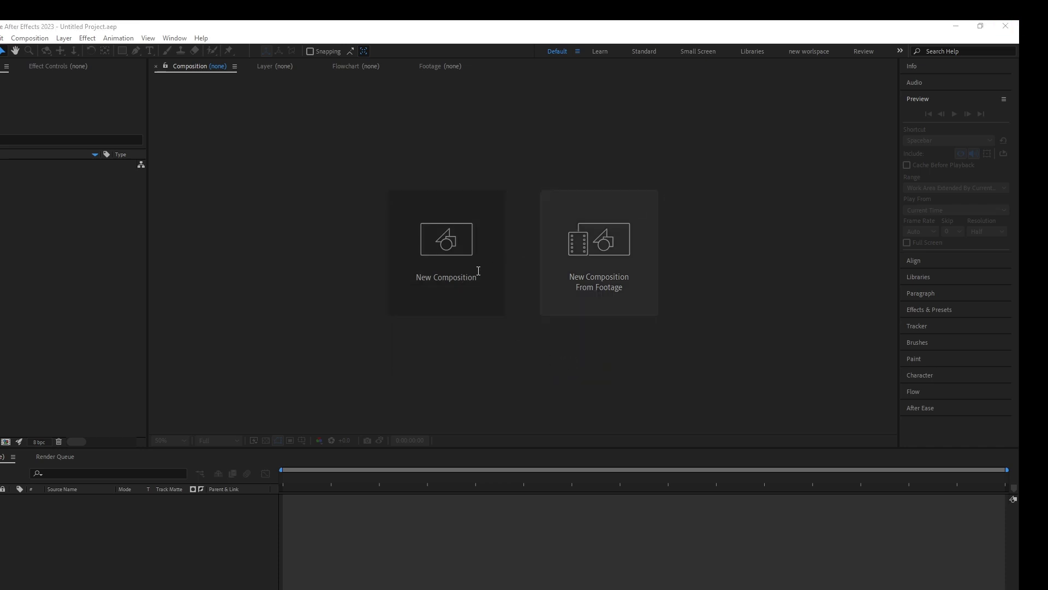
left_click(1007, 28)
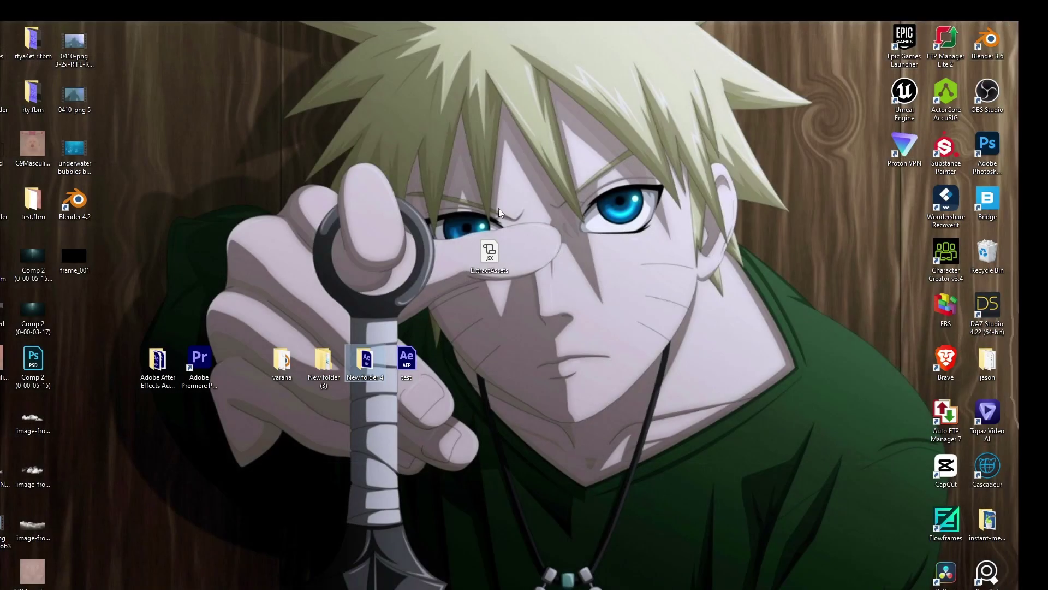
right_click(501, 207)
left_click(546, 240)
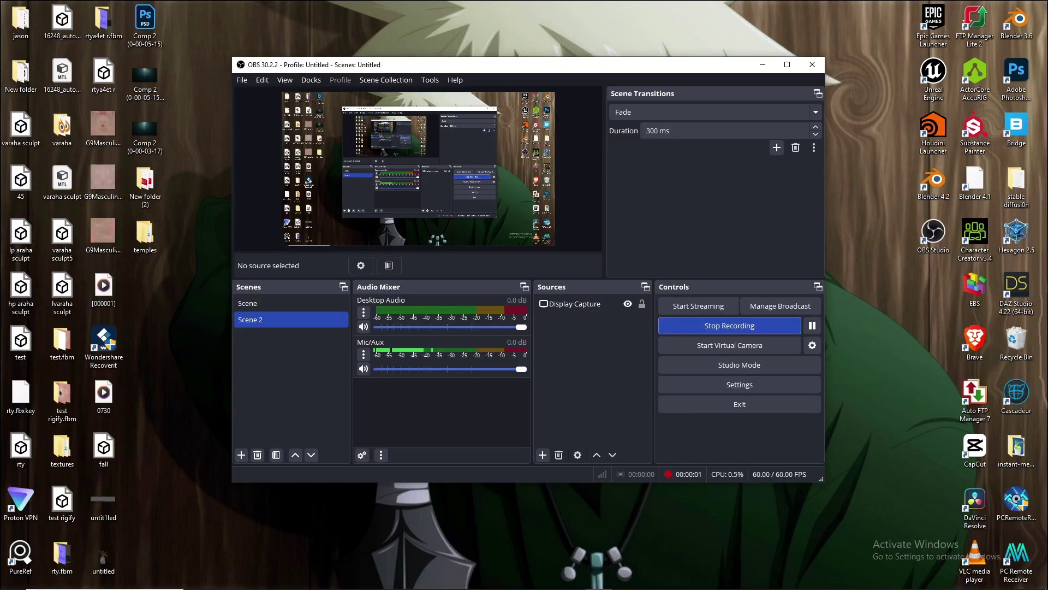
- Switch to After Effects and preview the 0410.png composition
left_click(406, 579)
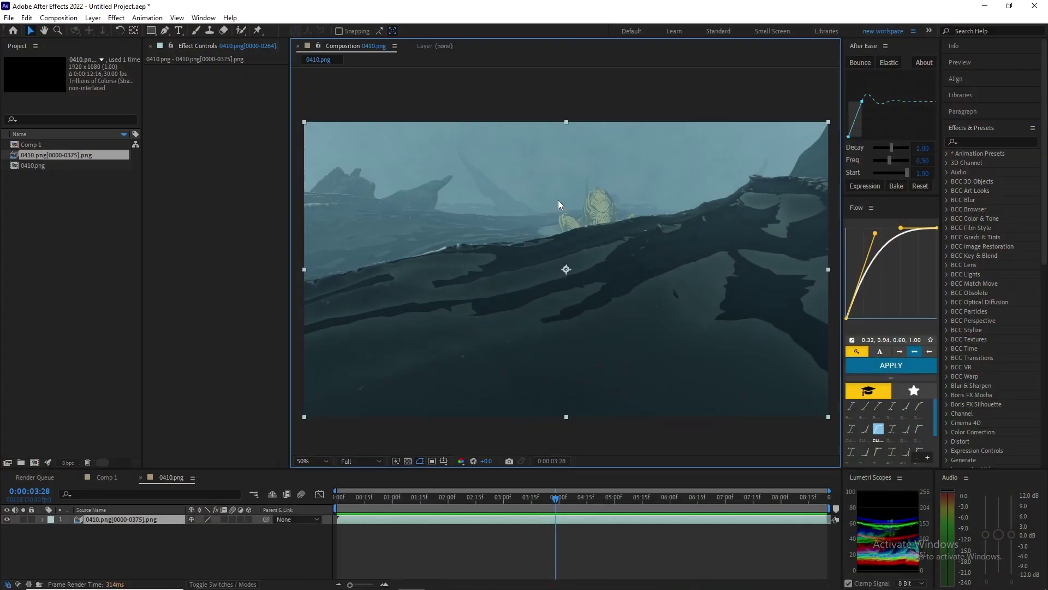
key("space")
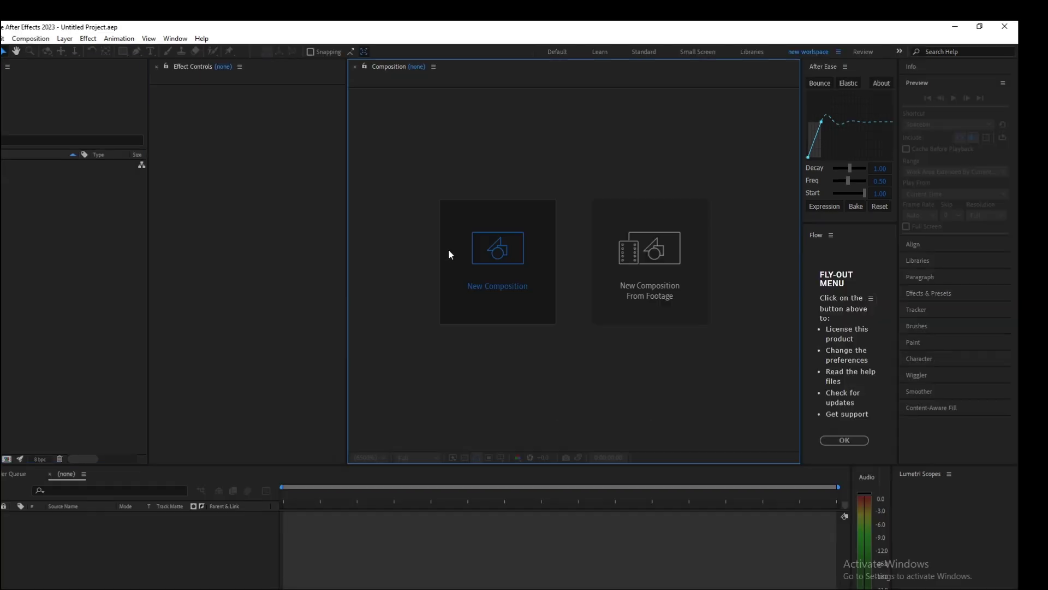
- Create the 1920x1080, 30 fps composition Comp 1, and add a black solid at the composition size
left_click(448, 254)
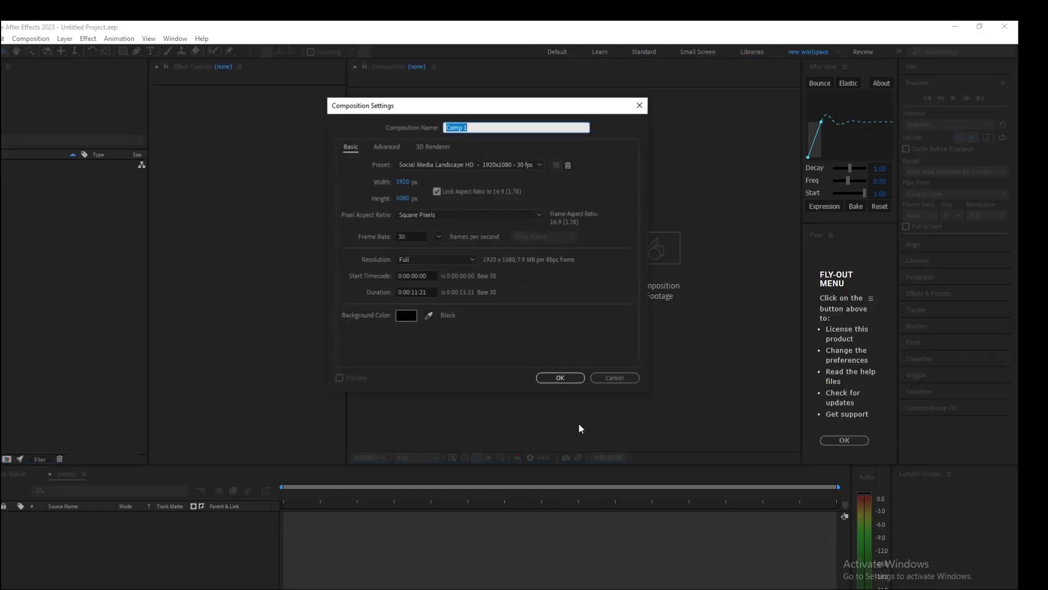
left_click(557, 375)
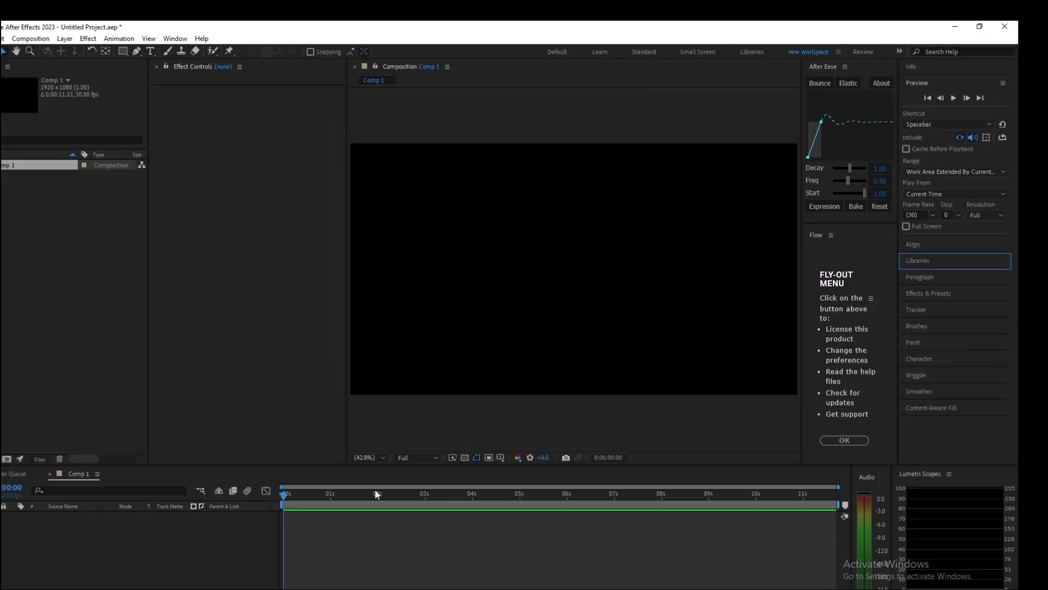
key("ctrl+y")
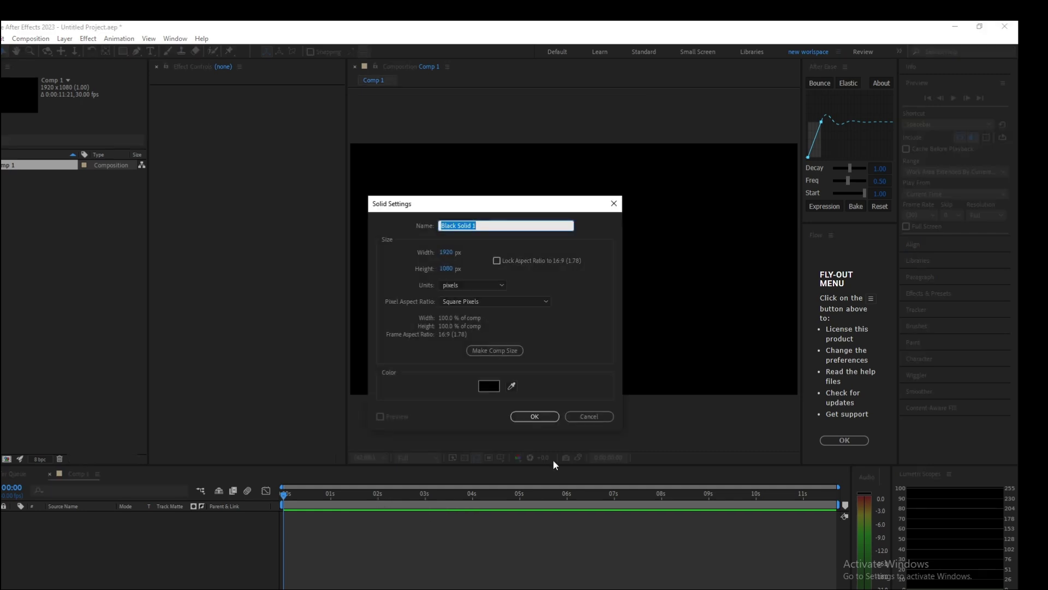
left_click(535, 416)
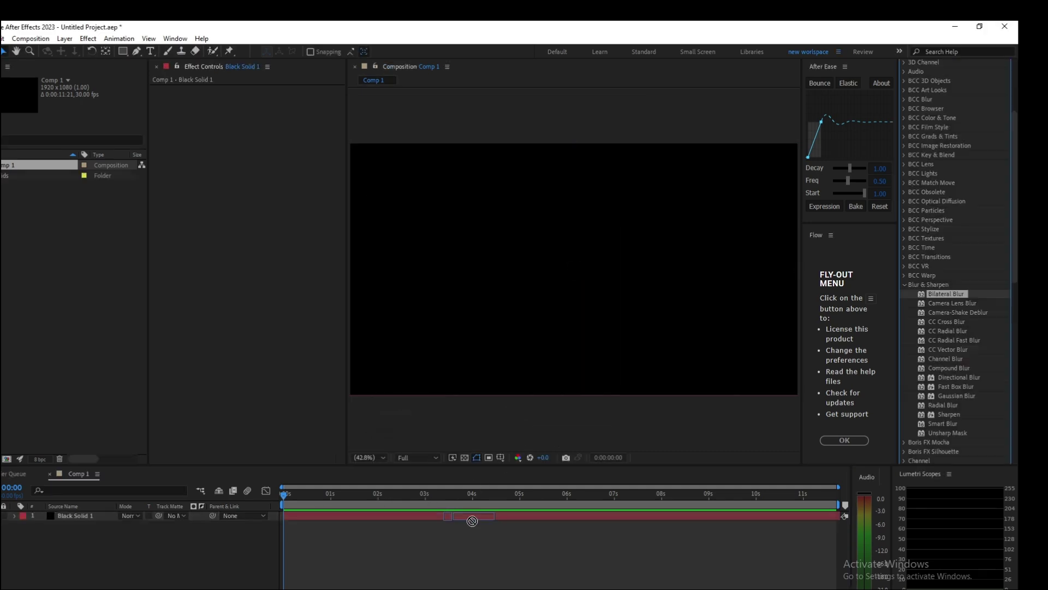
- Apply the Bilateral Blur effect to the black solid layer in Comp 1
left_click_drag(473, 520, 473, 519)
scroll(992, 382, "down", 5)
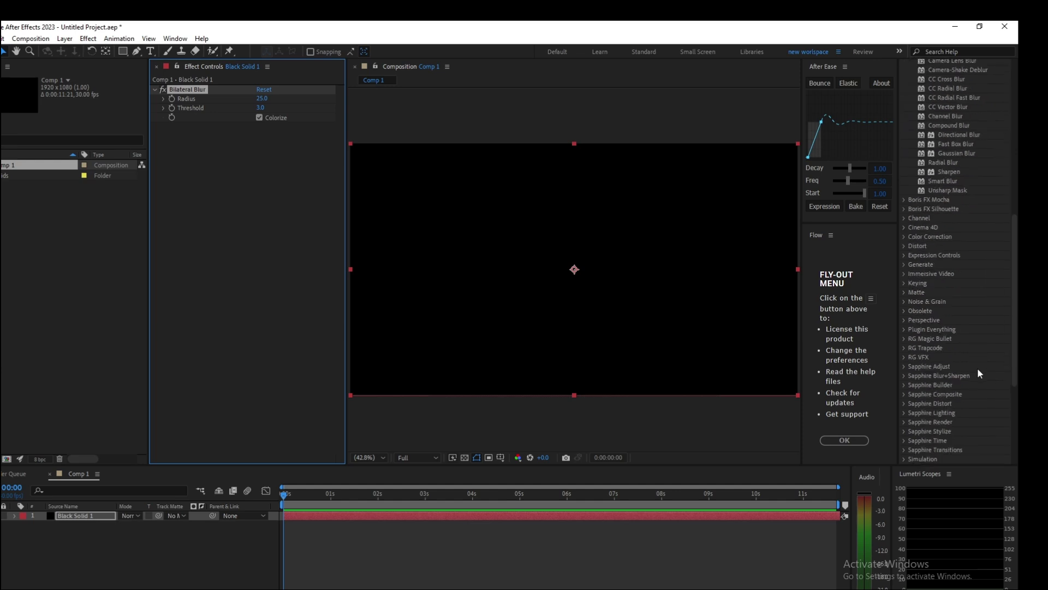
- Apply the 3D Glasses effect from the Perspective category to the black solid layer in Comp 1
left_click(904, 320)
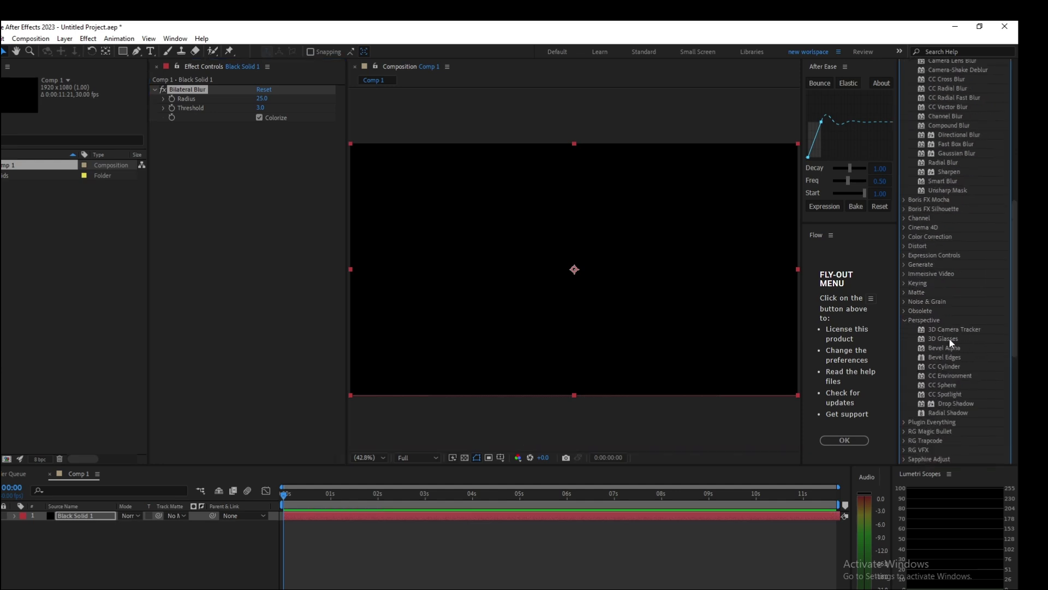
left_click_drag(949, 337, 341, 516)
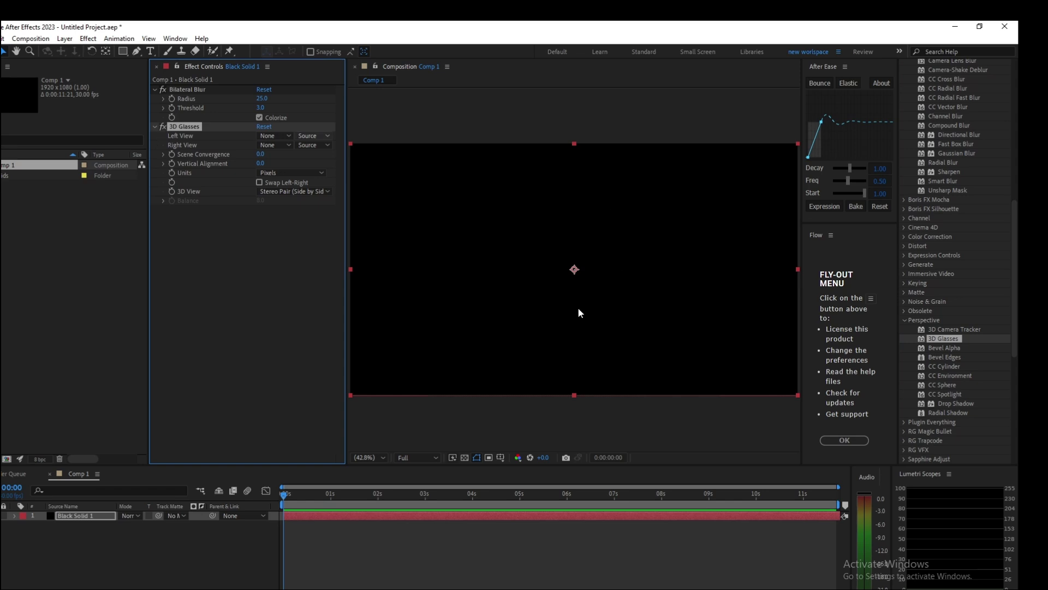
- Try to apply a Sapphire Adjust effect to the black solid layer, and refresh the desktop
scroll(962, 350, "down", 4)
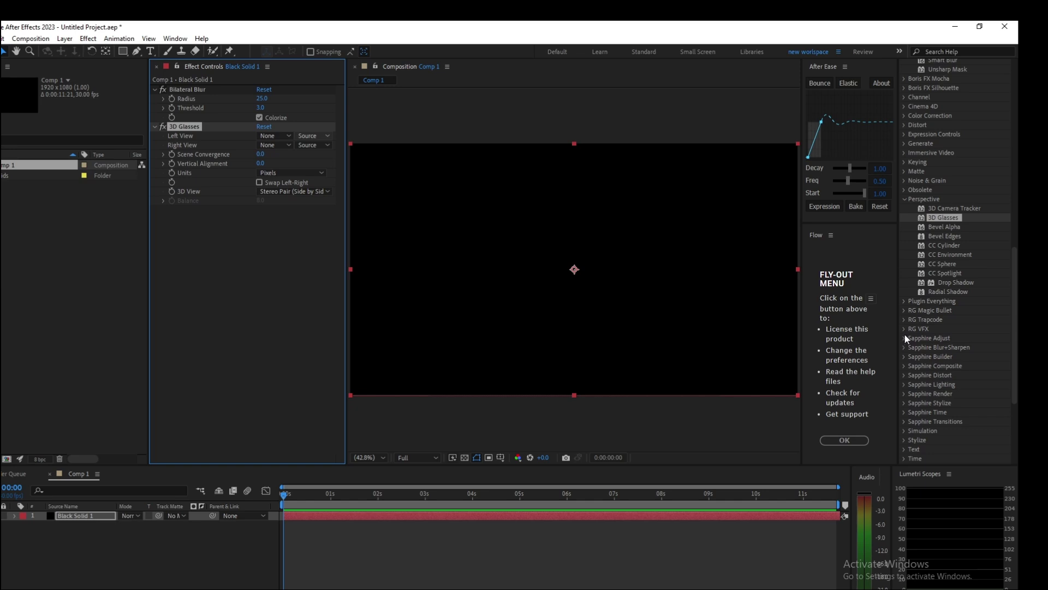
left_click(907, 87)
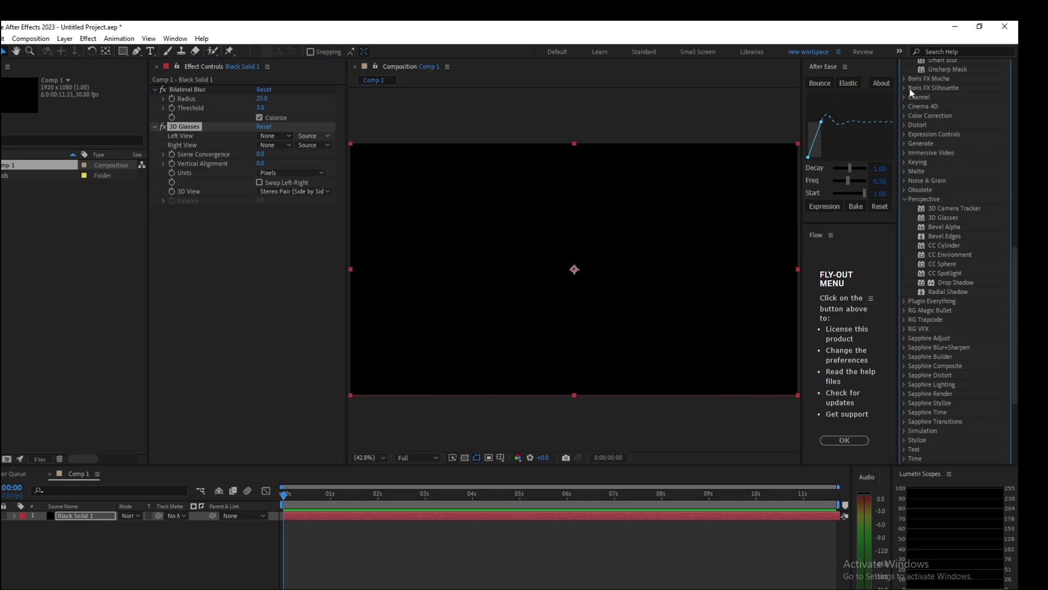
scroll(961, 173, "down", 4)
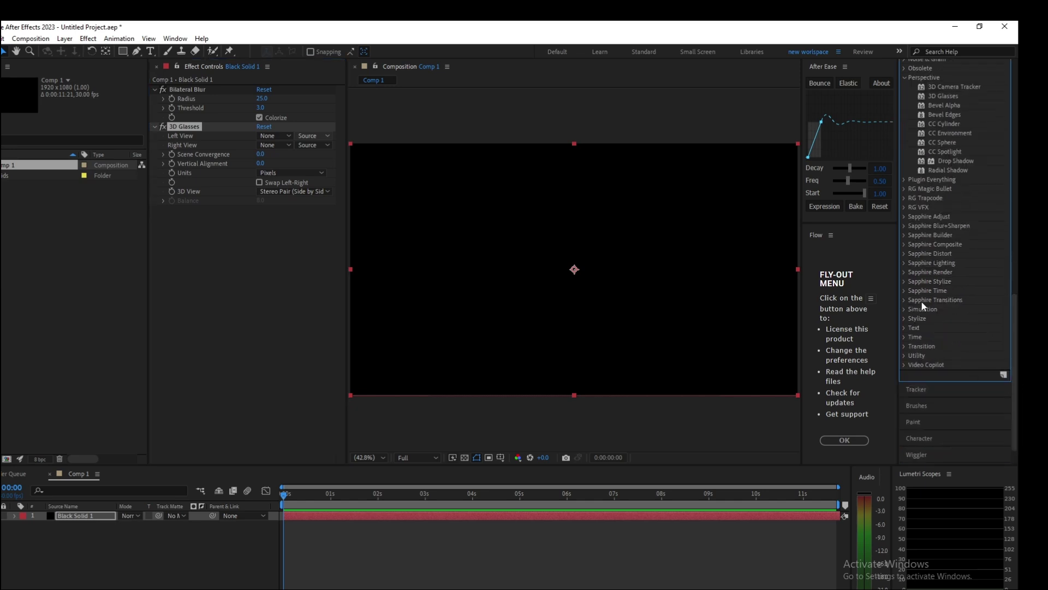
scroll(931, 327, "up", 1)
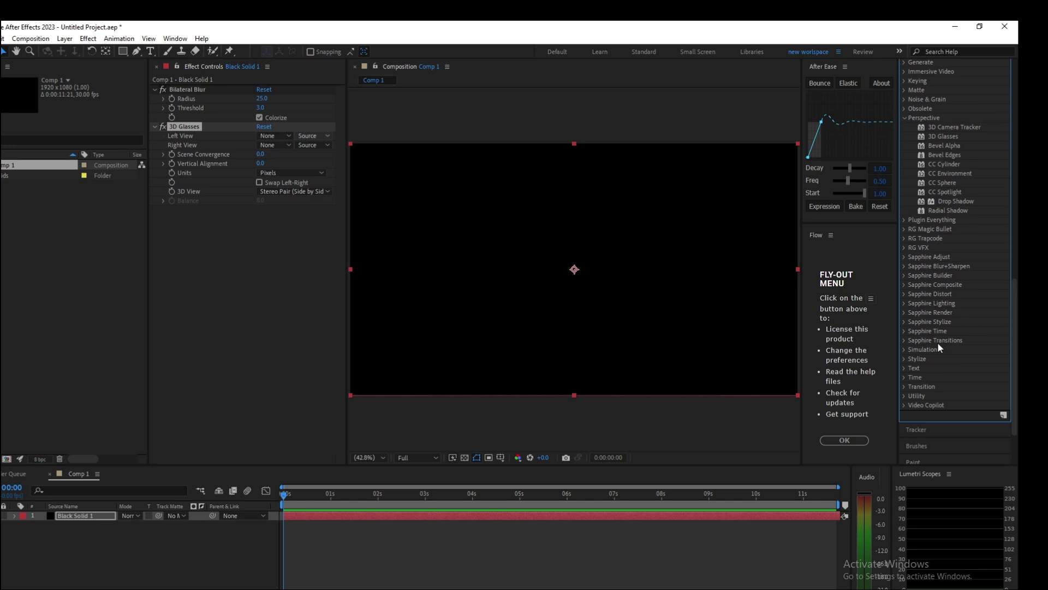
left_click(905, 257)
left_click_drag(975, 275, 253, 241)
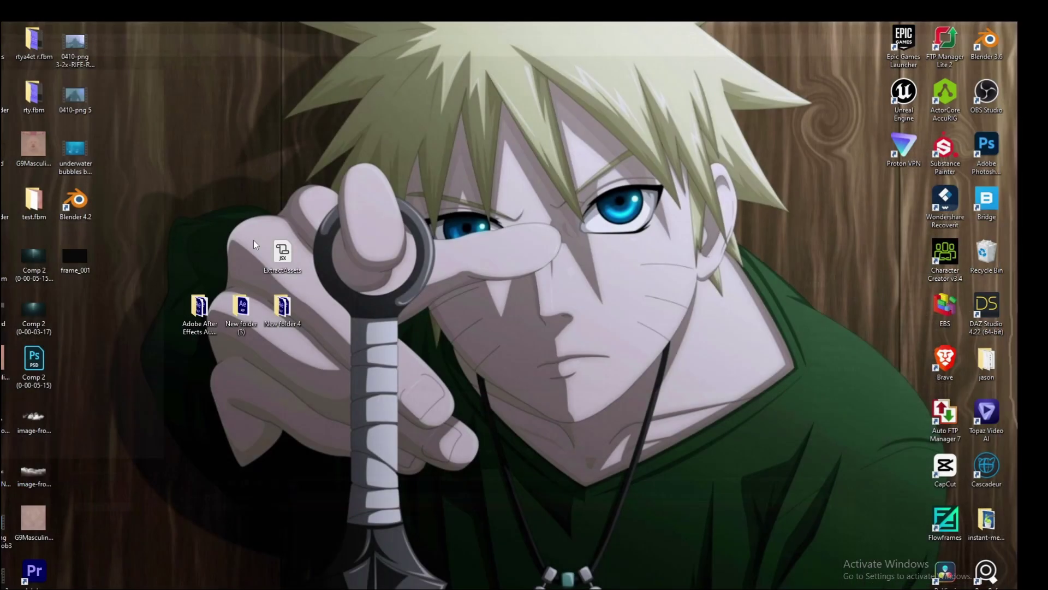
right_click(520, 225)
left_click(541, 257)
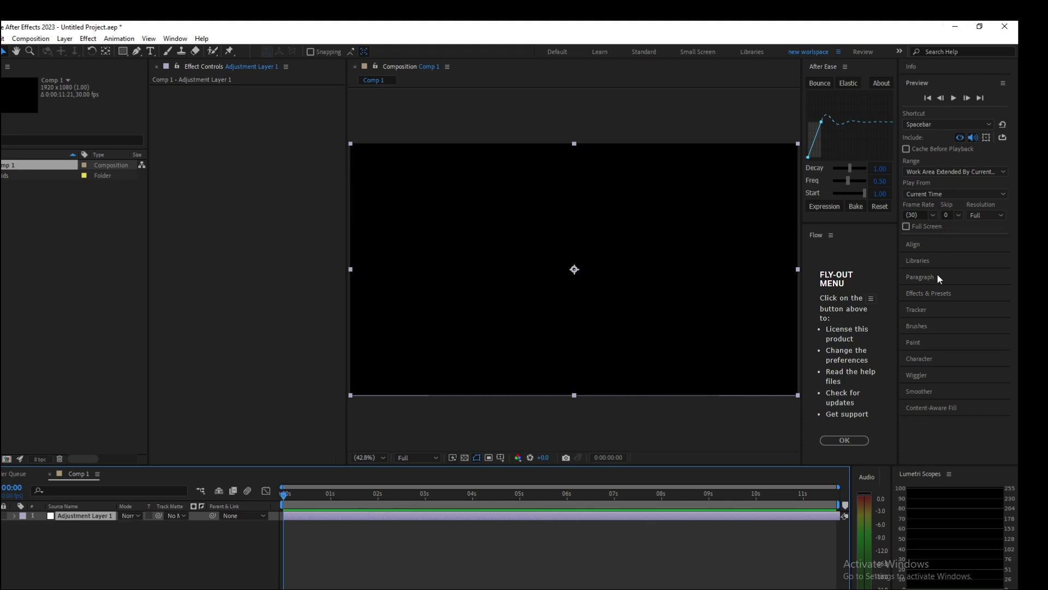
- Try to apply the S_DogVision effect from Sapphire Stylize to the adjustment layer in Comp 1
left_click(935, 294)
scroll(950, 328, "down", 5)
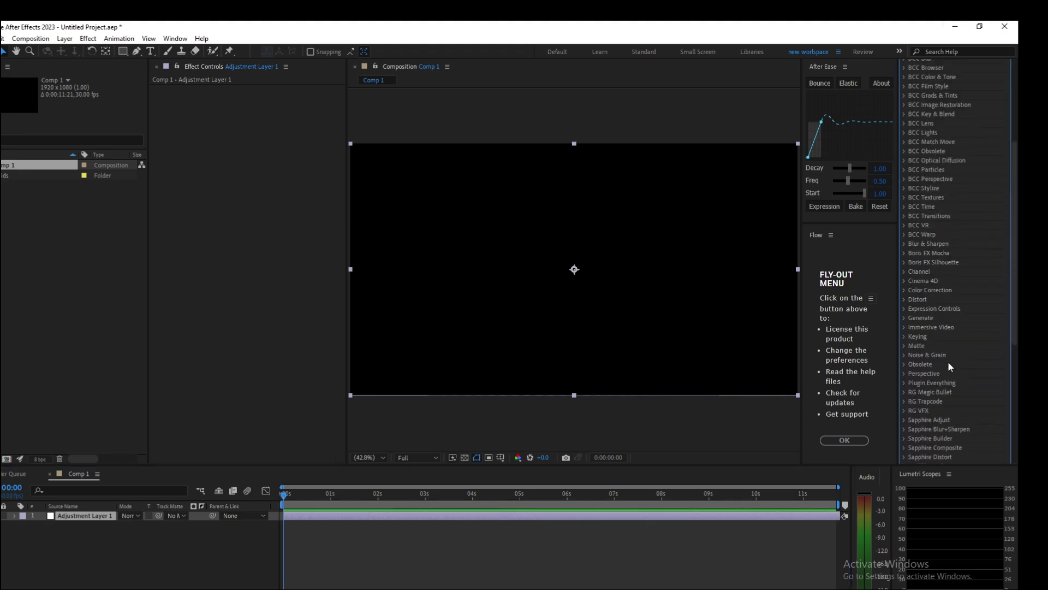
left_click(905, 283)
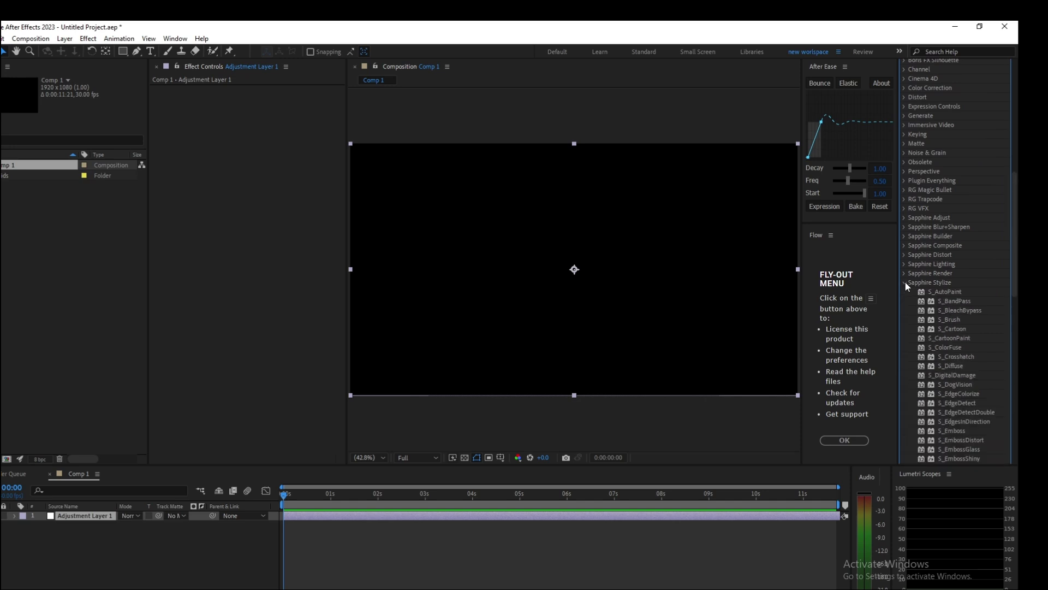
left_click_drag(956, 385, 460, 516)
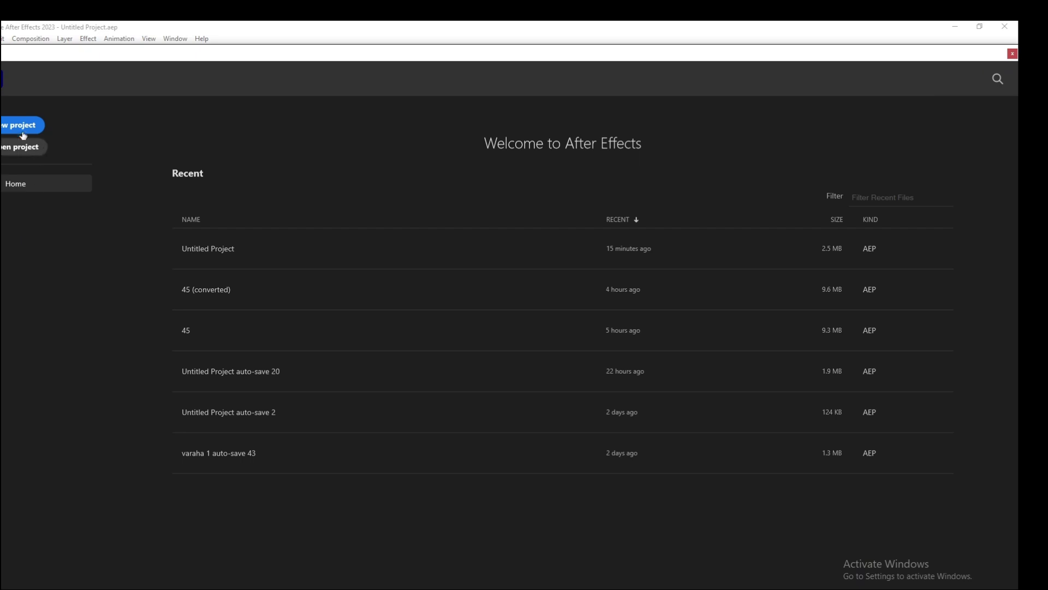
- Start a new project with the composition Comp 1, and add an adjustment layer extended to the composition's full duration
left_click(23, 131)
left_click(496, 282)
left_click(556, 380)
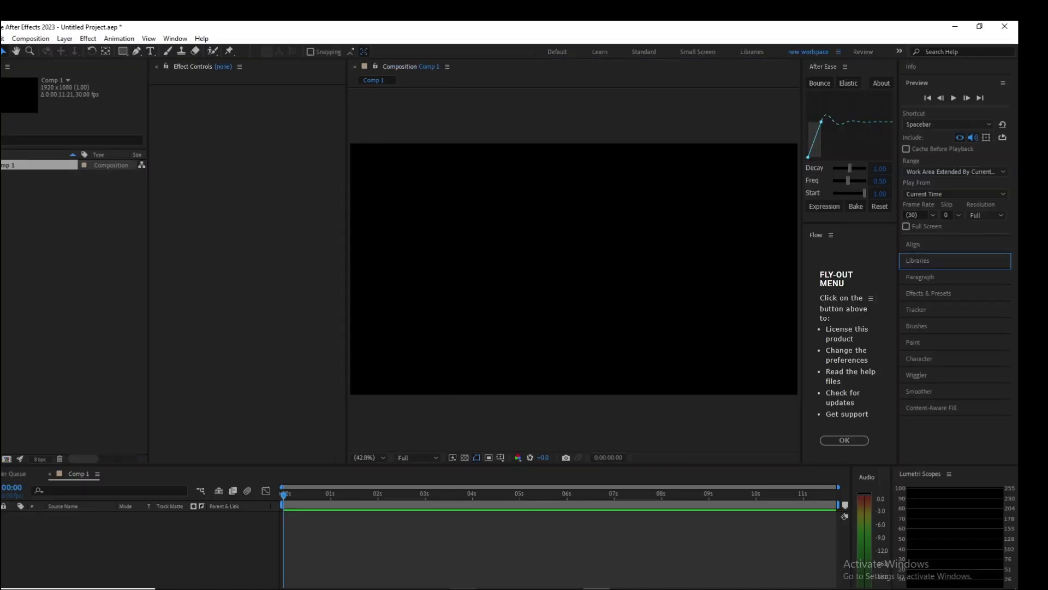
key("ctrl+alt+y")
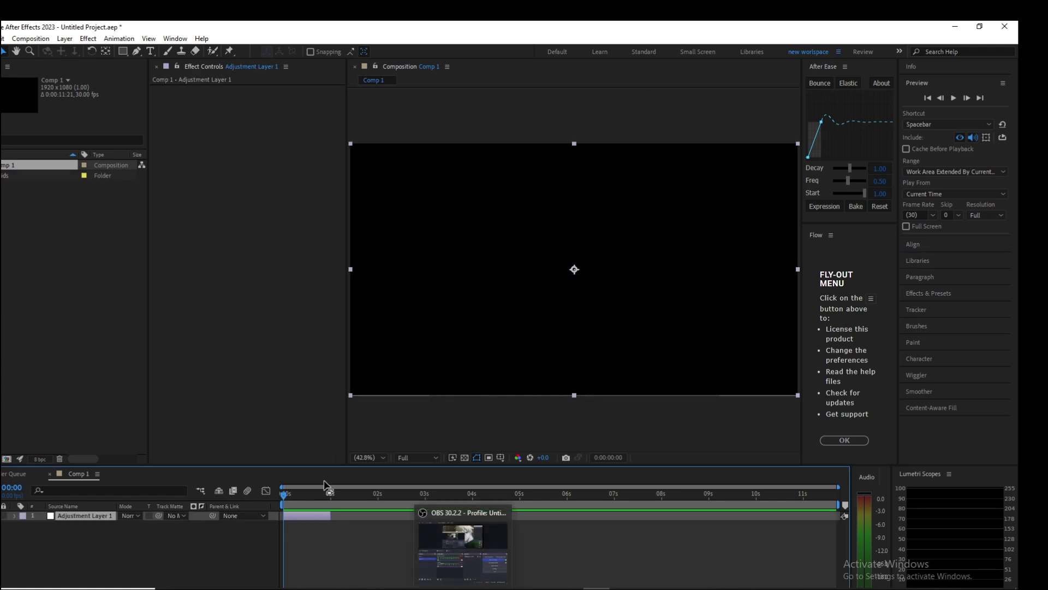
left_click_drag(332, 518, 840, 517)
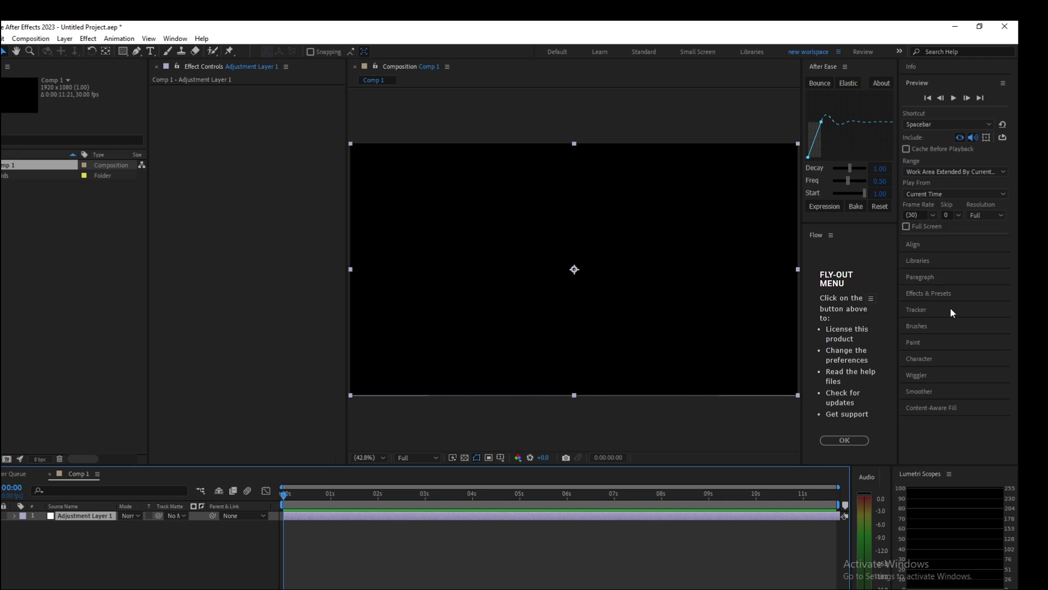
- Try the Sapphire Stylize effects category on the adjustment layer again, and refresh the desktop
left_click(936, 295)
scroll(949, 333, "down", 5)
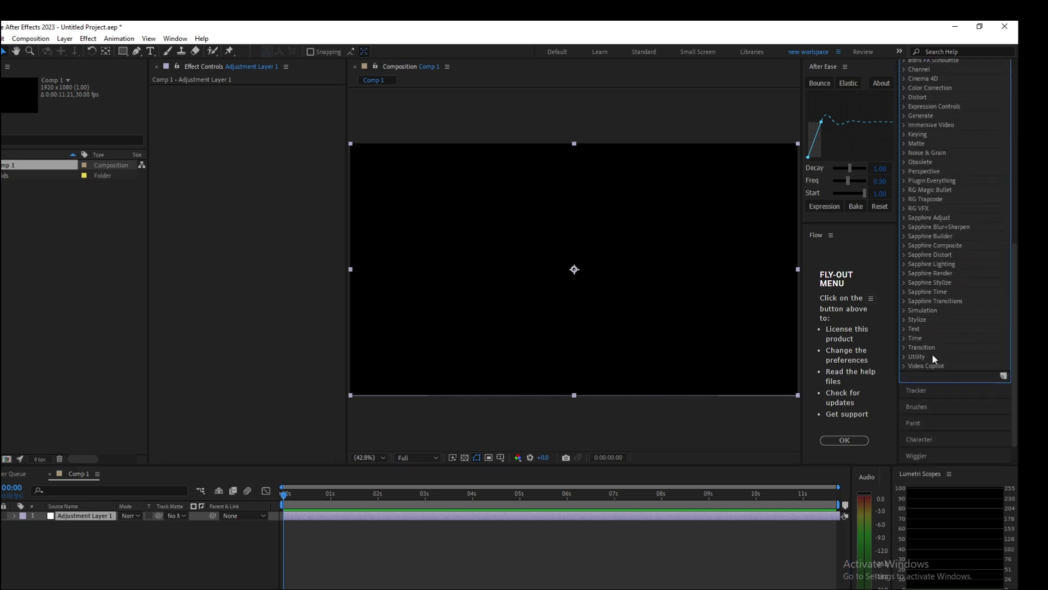
left_click(904, 283)
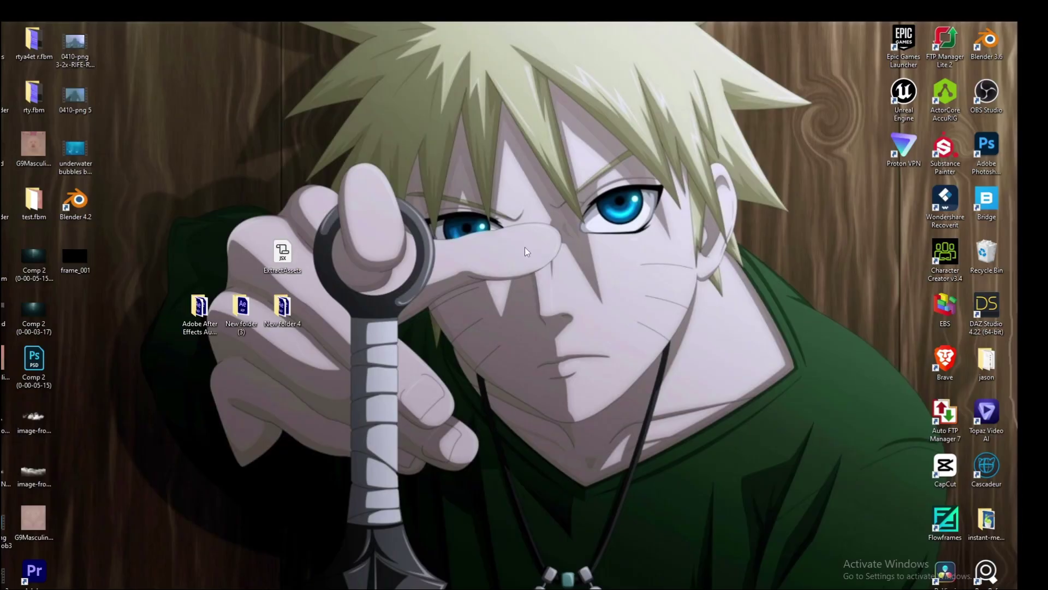
right_click(524, 243)
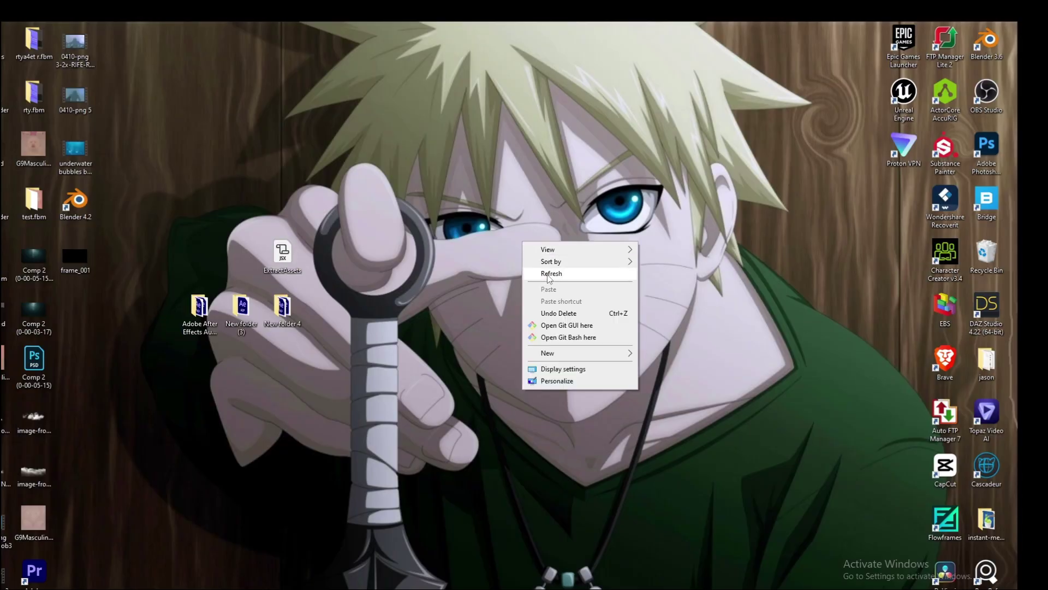
left_click(550, 274)
right_click(455, 261)
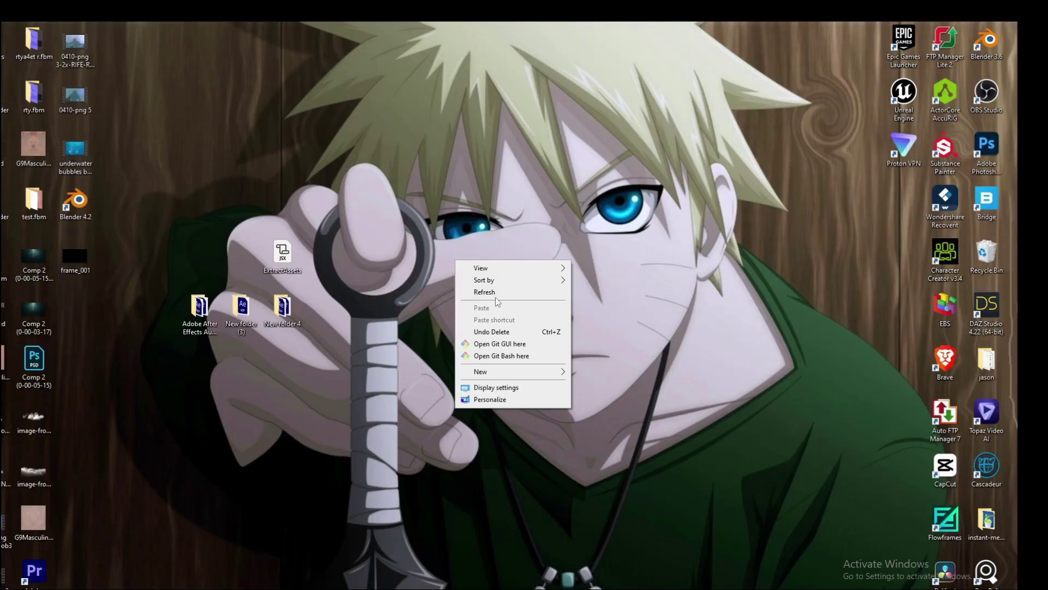
left_click(496, 294)
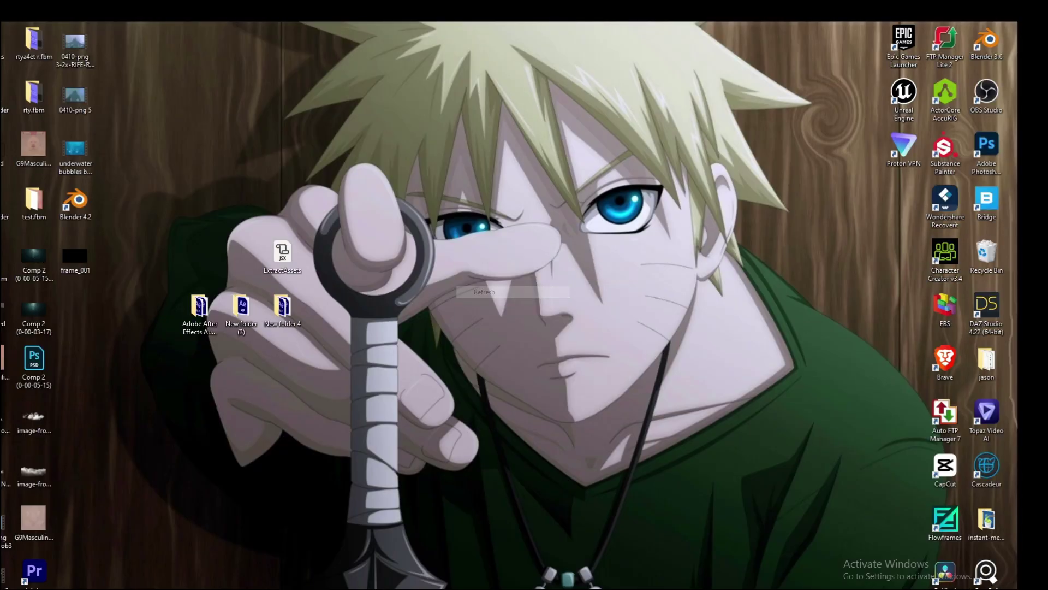
- Search Local Disk (C:) for "sapph" and look inside the Sapphire Mocha 2022 folder
double_click(281, 310)
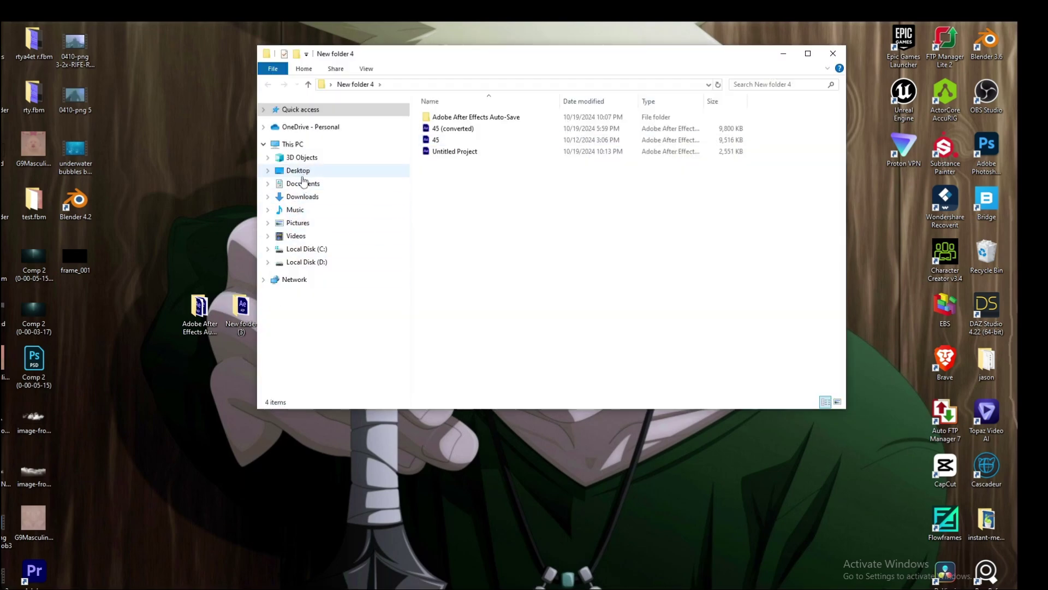
left_click(311, 145)
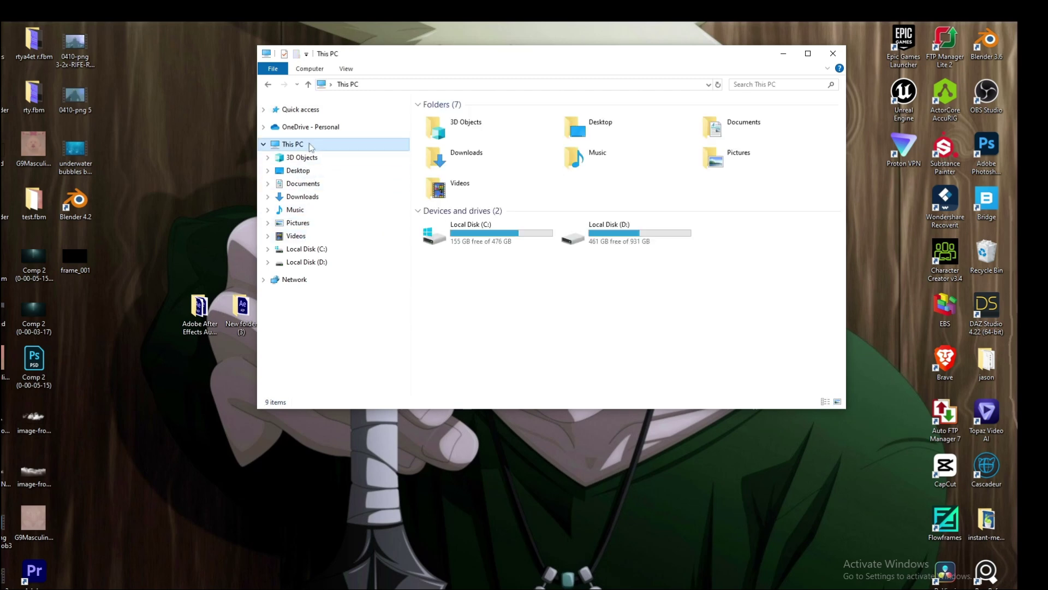
double_click(475, 232)
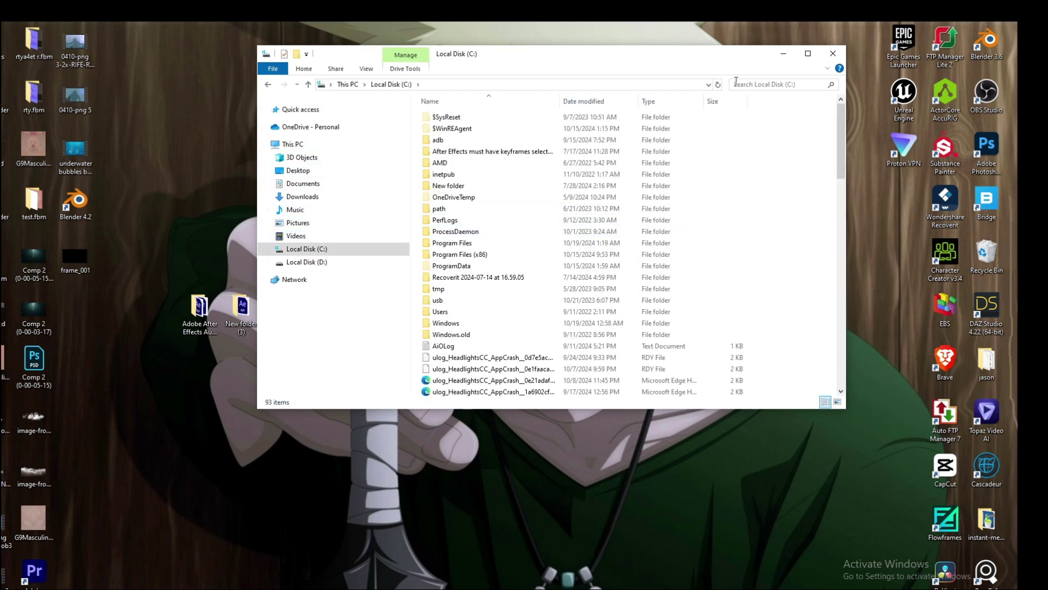
left_click(755, 84)
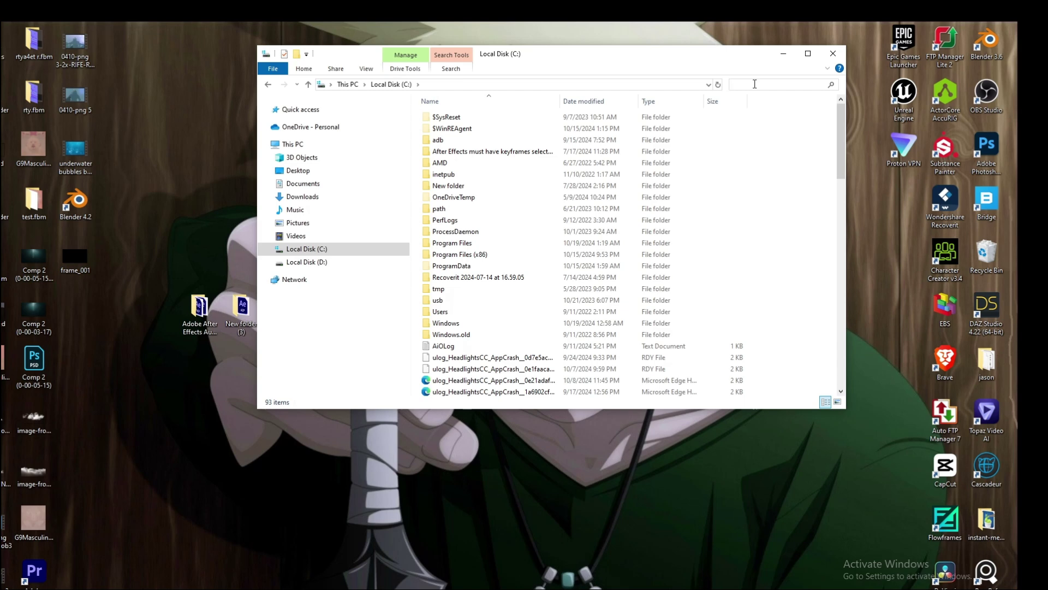
type("sapp")
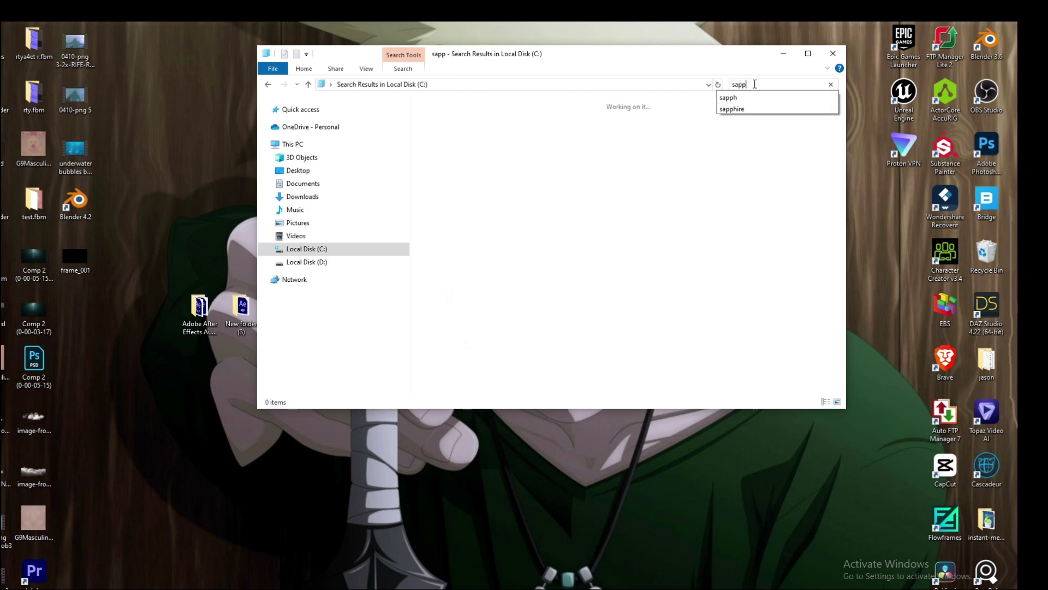
type("h")
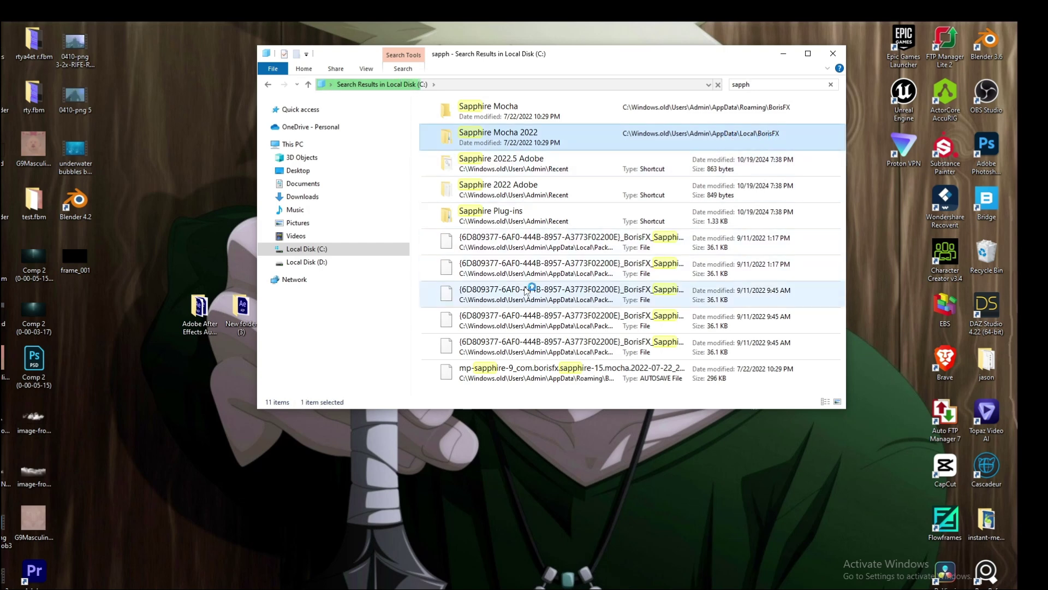
double_click(680, 136)
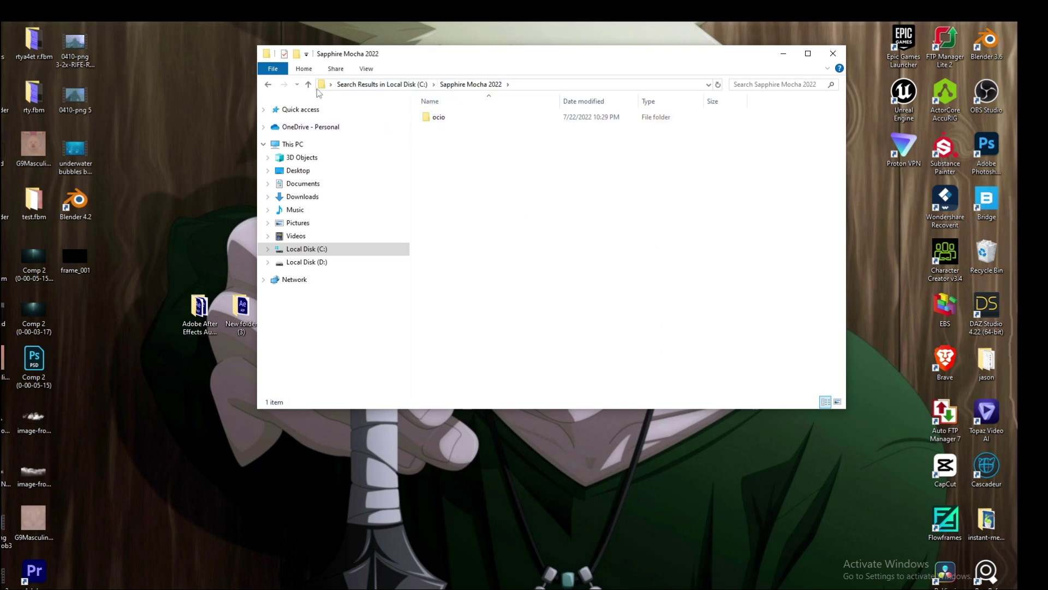
- Open the BorisFX folder inside ProgramData on Local Disk (C:), with the hidden-item view options displayed
left_click(300, 145)
double_click(502, 239)
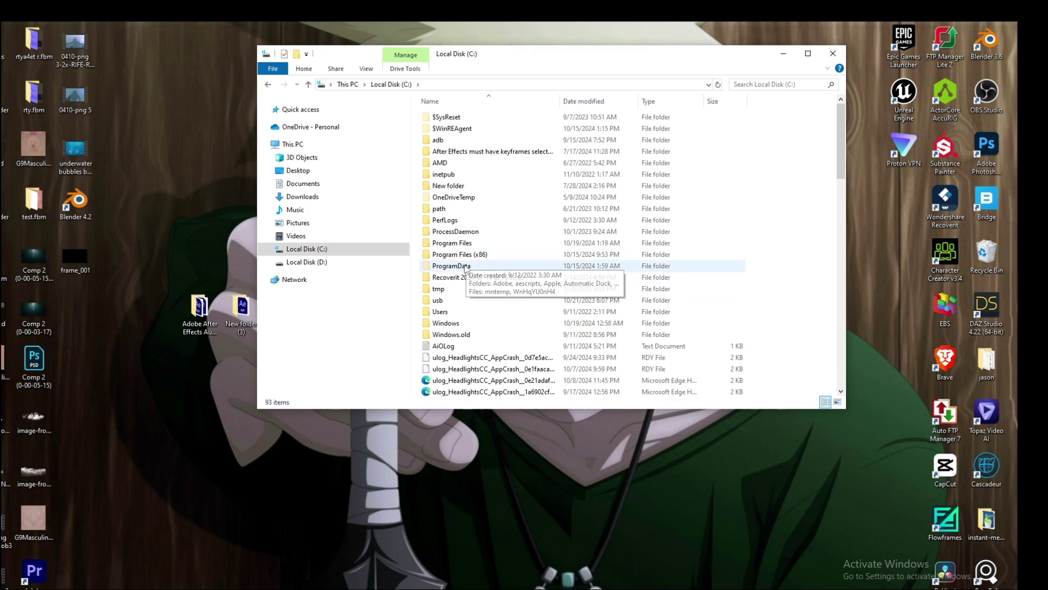
key("ctrl+F1")
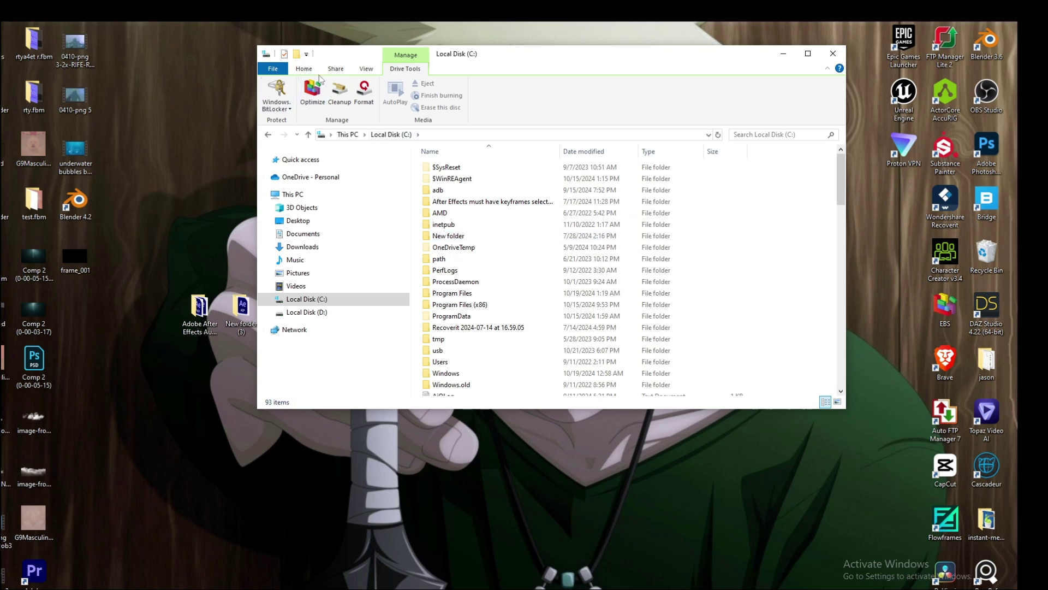
left_click(365, 69)
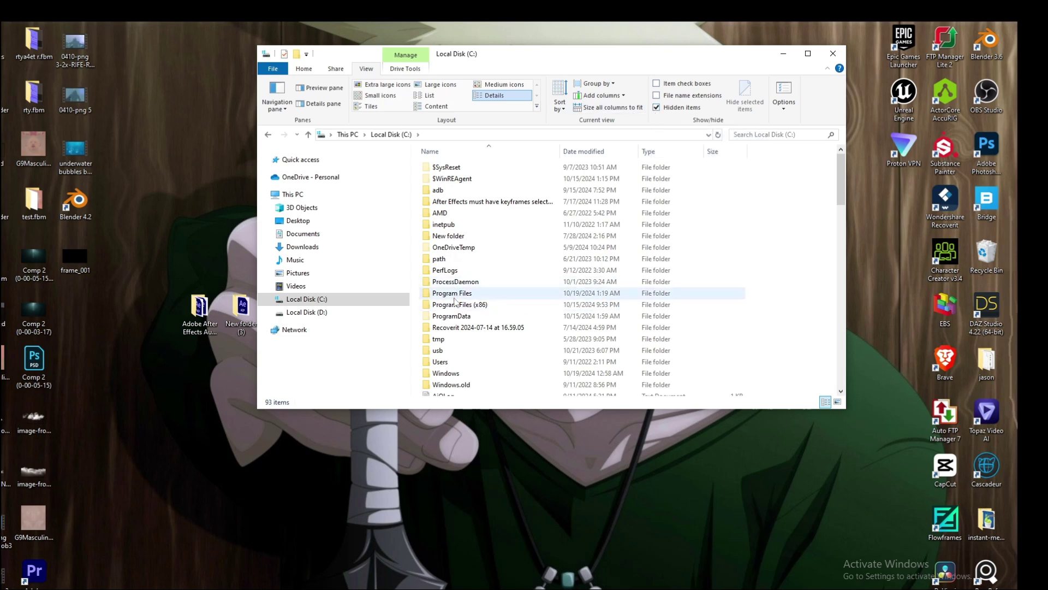
double_click(453, 316)
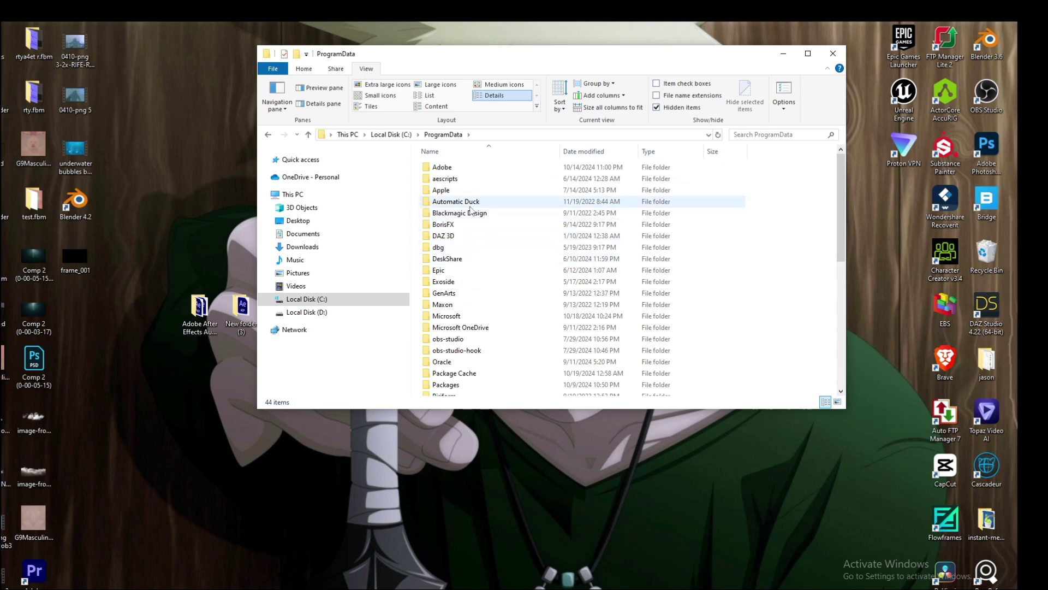
double_click(468, 225)
- Delete the two Sapphire folders and the UsageLog folder from the BorisFX folder in ProgramData
left_click(461, 224)
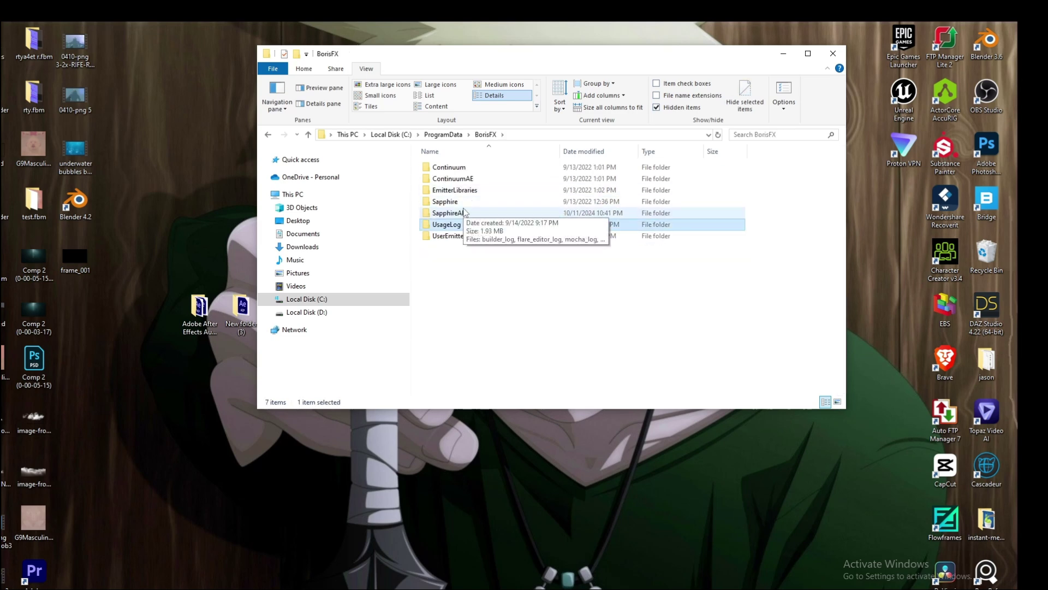
left_click(457, 204, "shift")
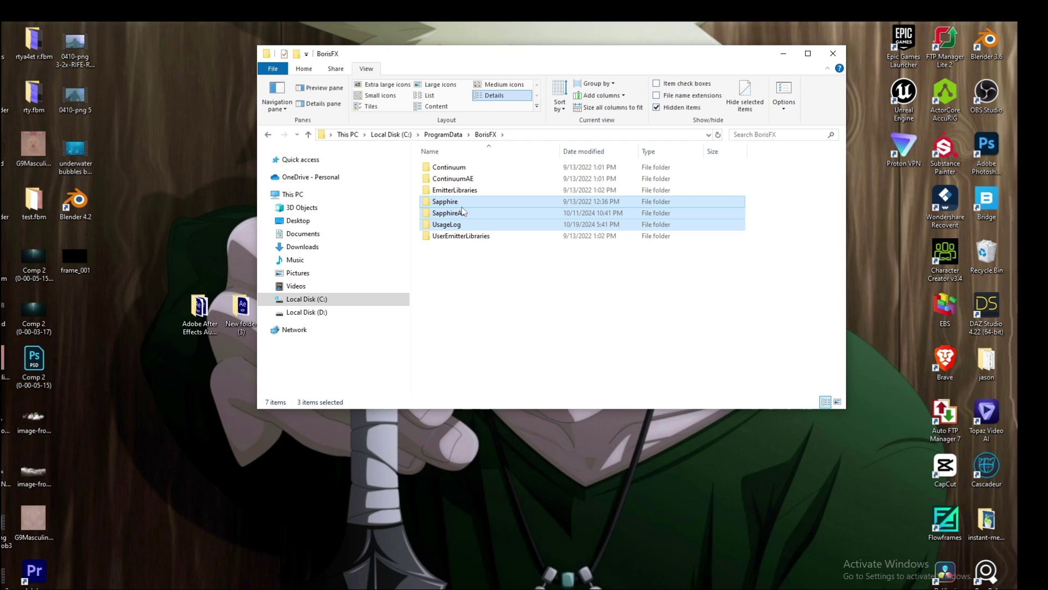
key("Delete")
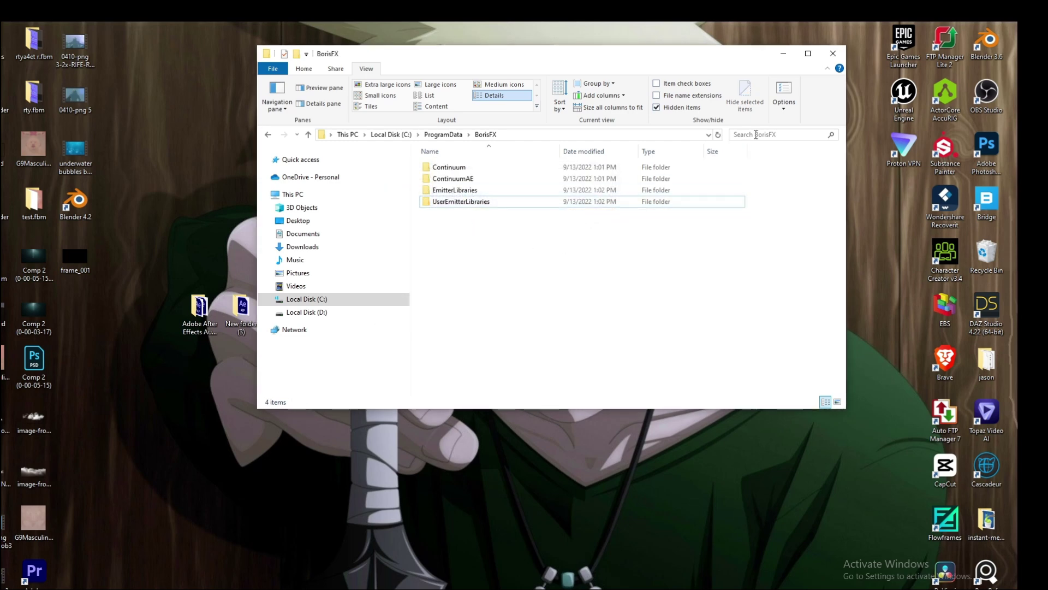
- Look through the Adobe After Effects 2023 Plug-ins folder, in Support Files under Program Files on Local Disk (C:)
left_click(775, 135)
left_click(347, 134)
double_click(456, 276)
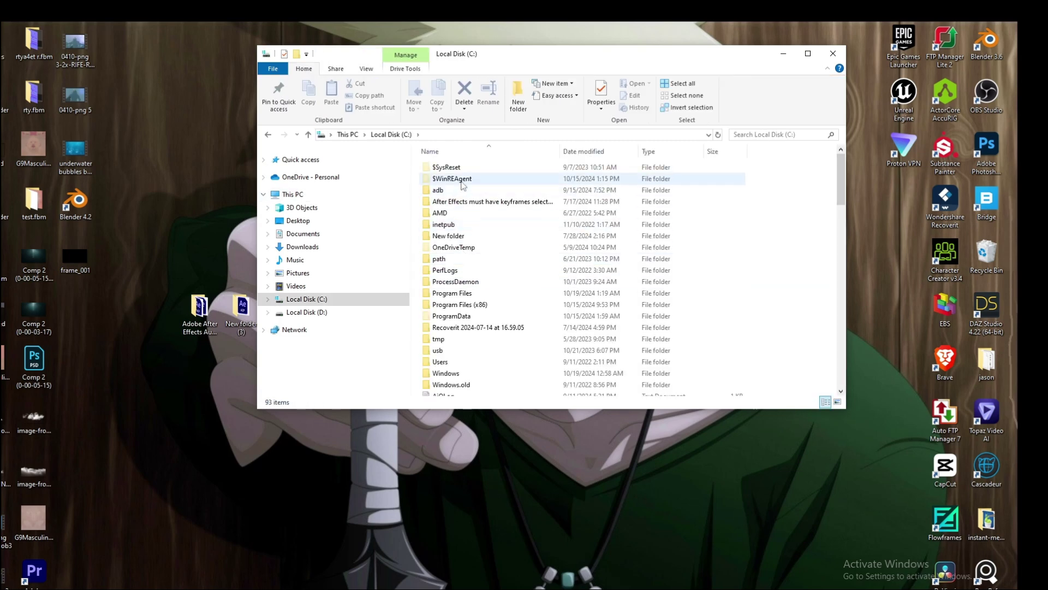
double_click(452, 294)
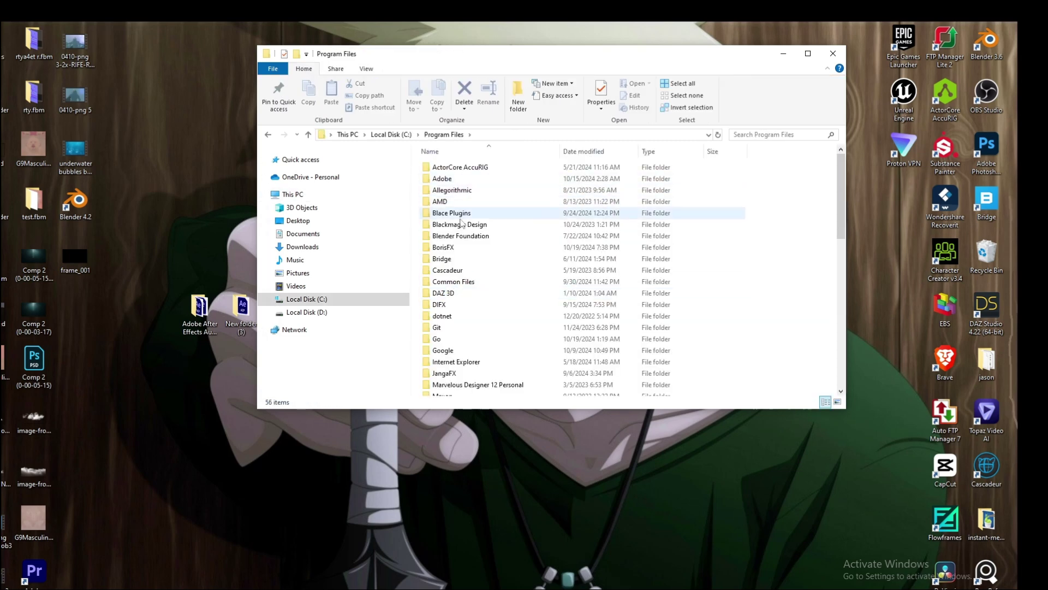
scroll(465, 310, "down", 1)
scroll(466, 310, "up", 1)
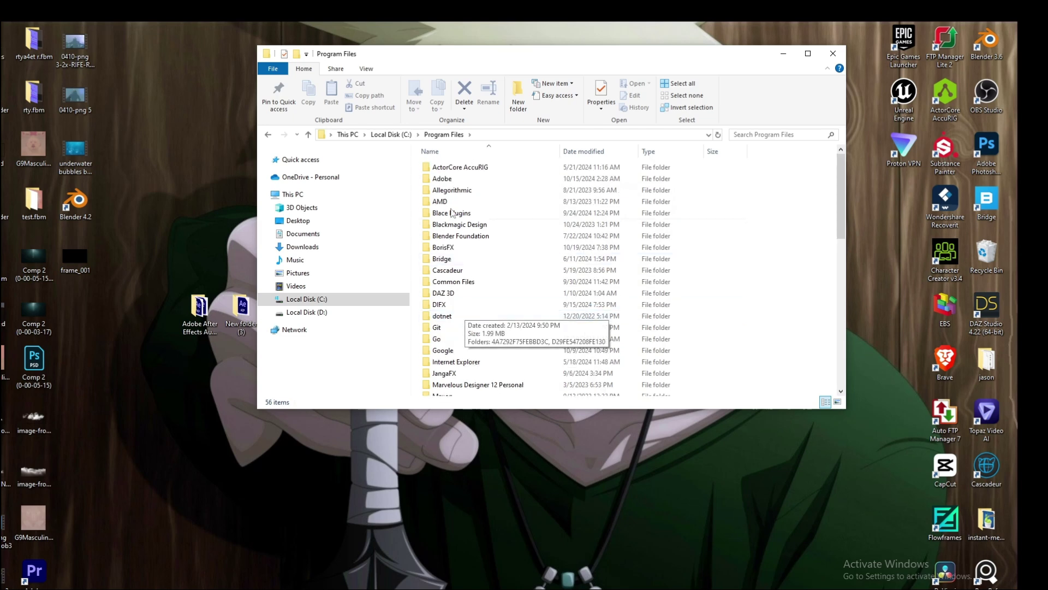
double_click(458, 178)
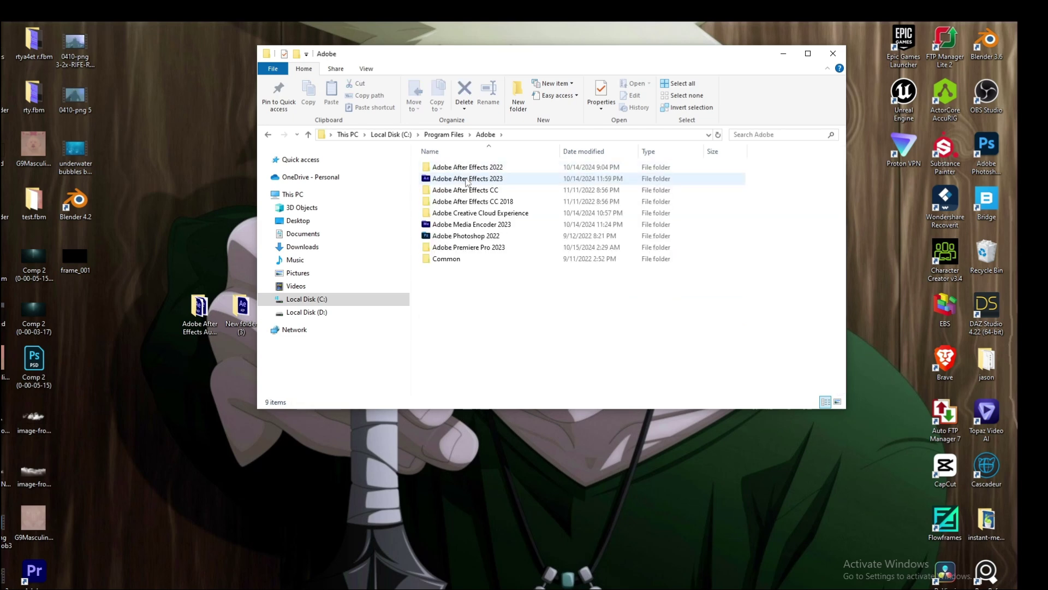
double_click(466, 180)
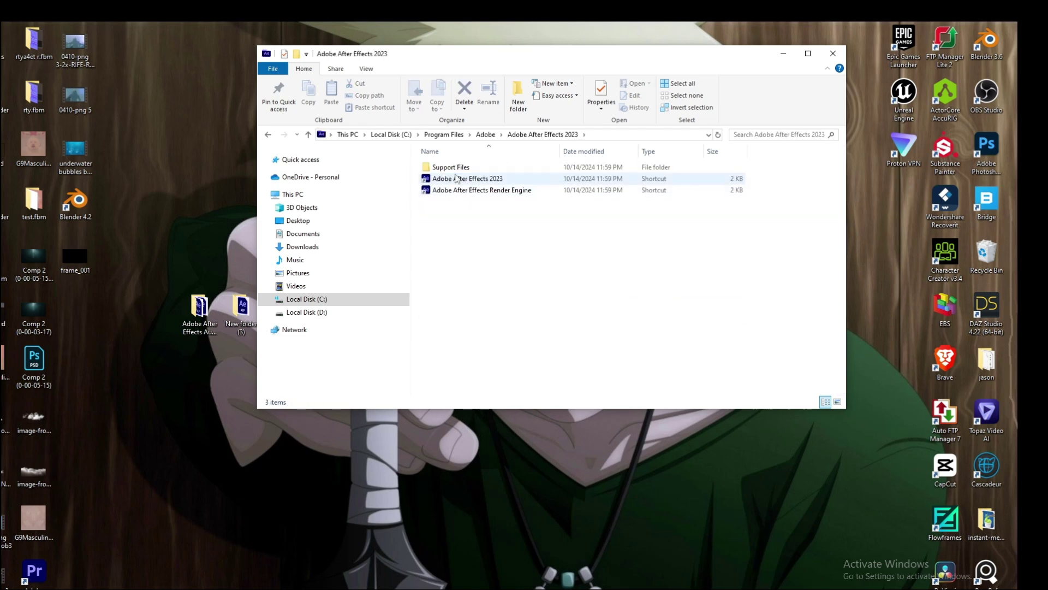
double_click(452, 167)
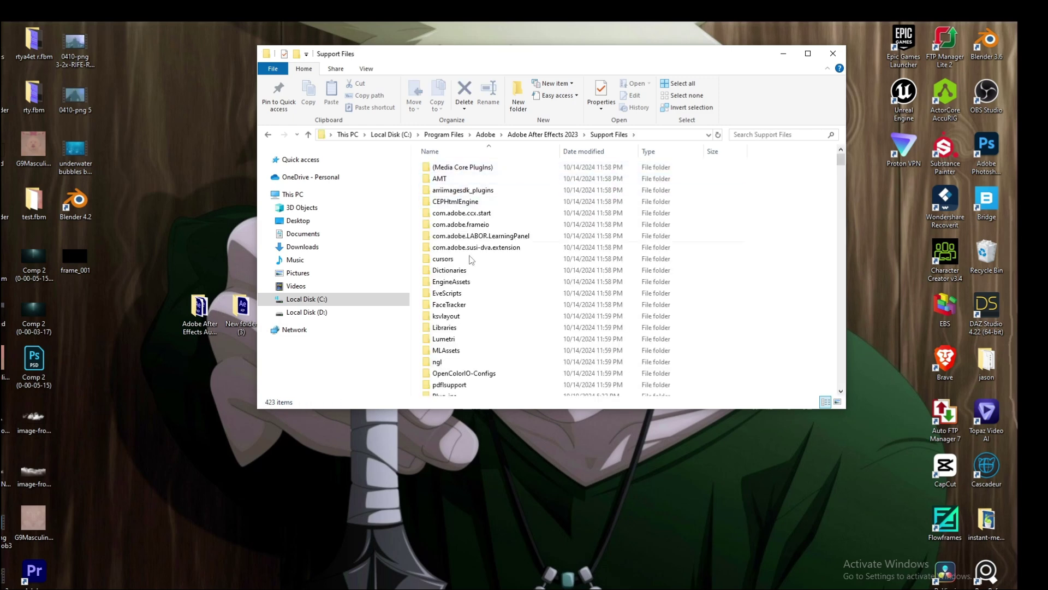
scroll(473, 328, "down", 2)
double_click(468, 334)
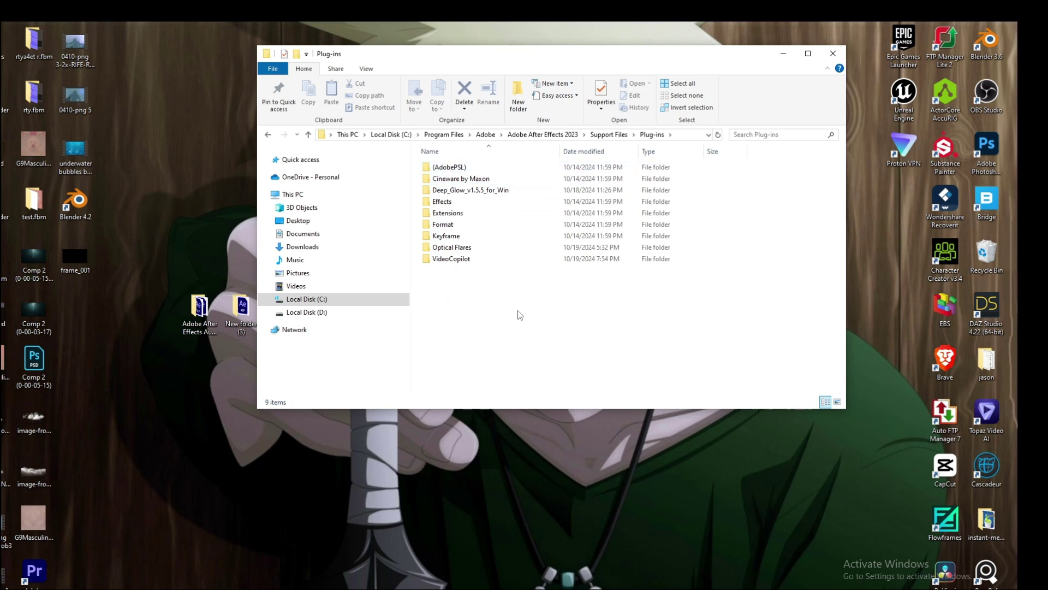
left_click_drag(518, 310, 505, 189)
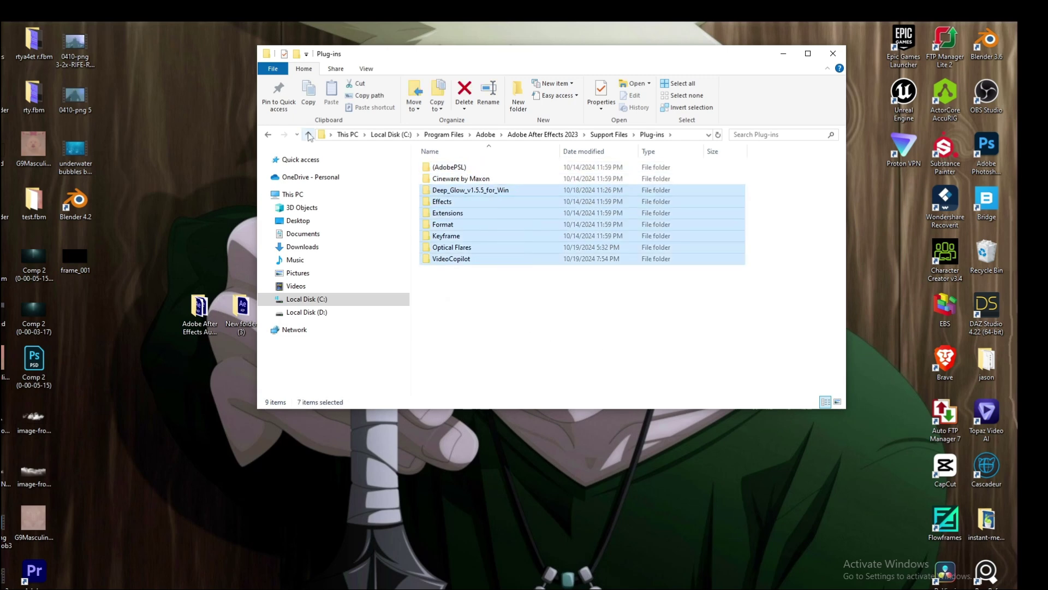
- Delete the Sapphire 2022 Adobe and Sapphire 2022.5 Adobe folders from BorisFX in Program Files, and close the window
left_click(309, 135)
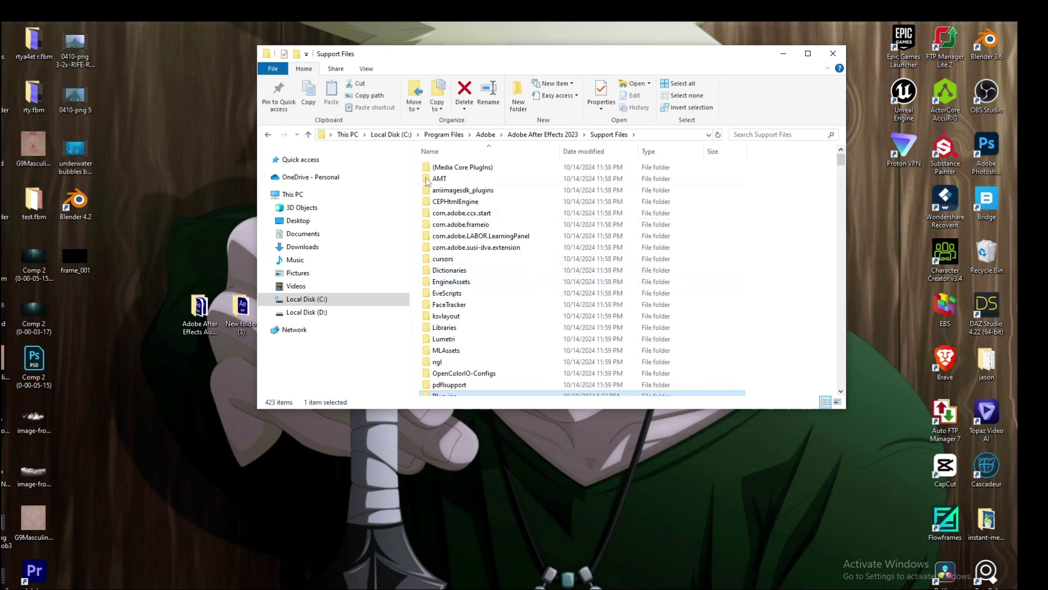
left_click(309, 135)
left_click(309, 135)
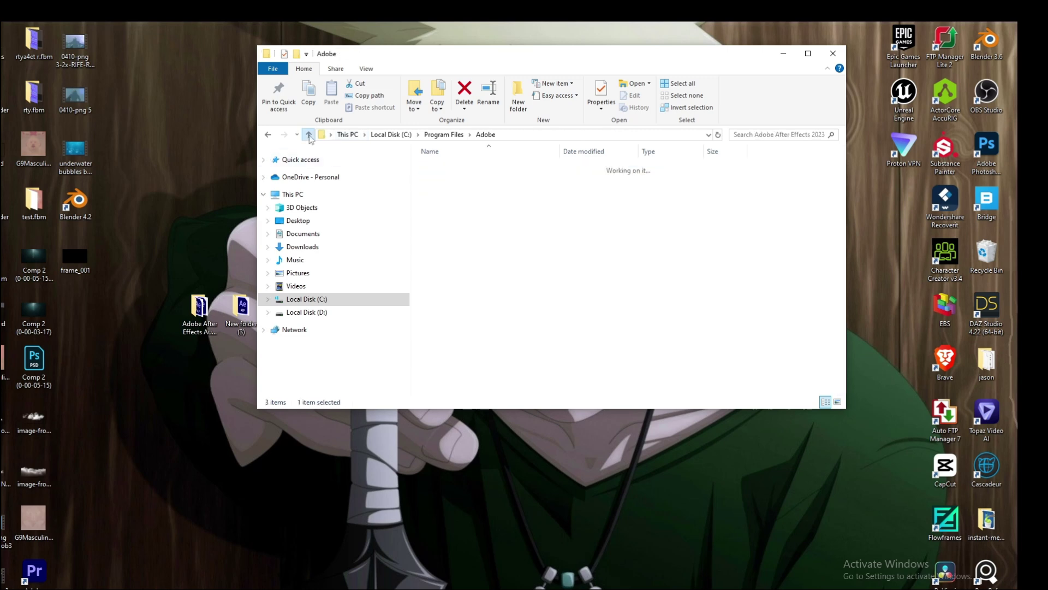
left_click(309, 135)
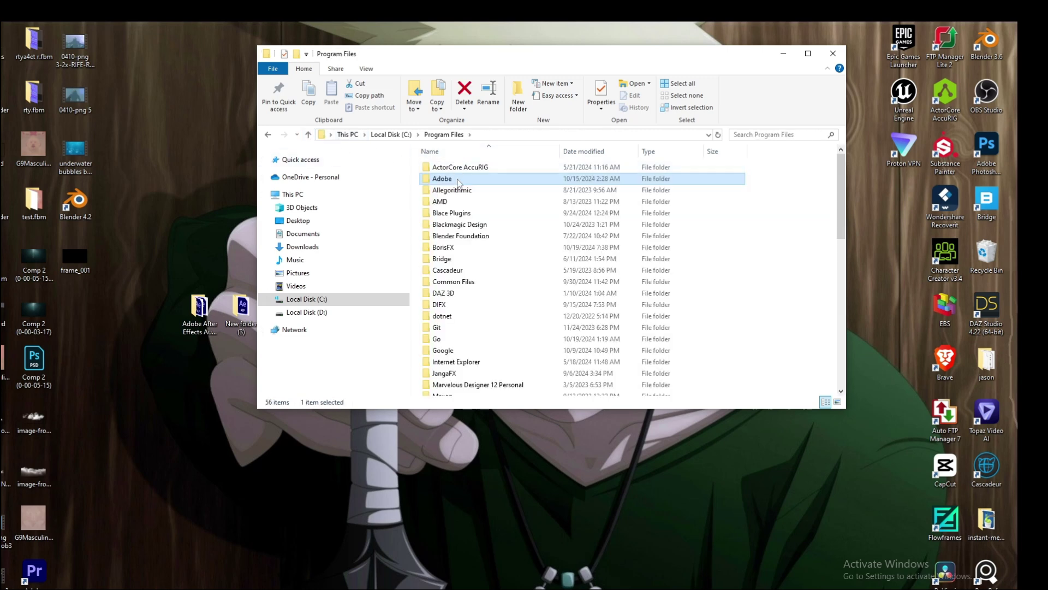
double_click(453, 247)
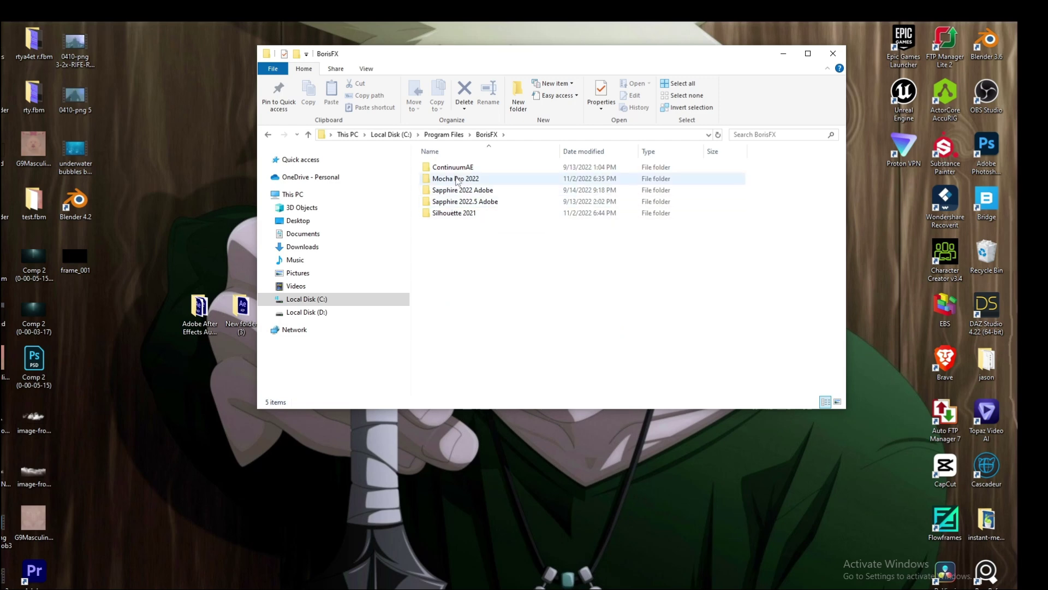
left_click(455, 205)
left_click(459, 190, "ctrl")
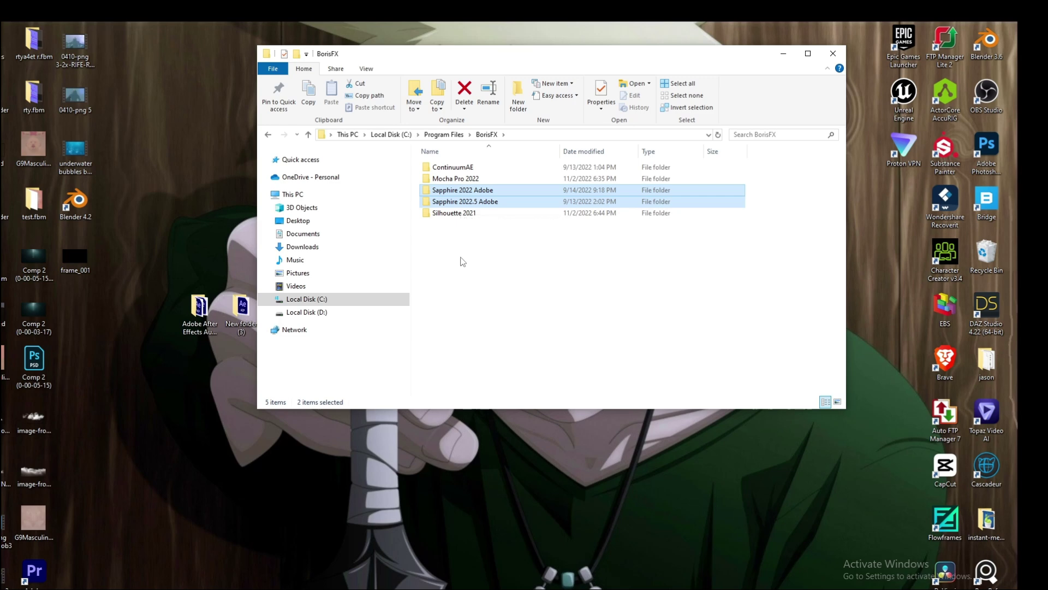
key("Delete")
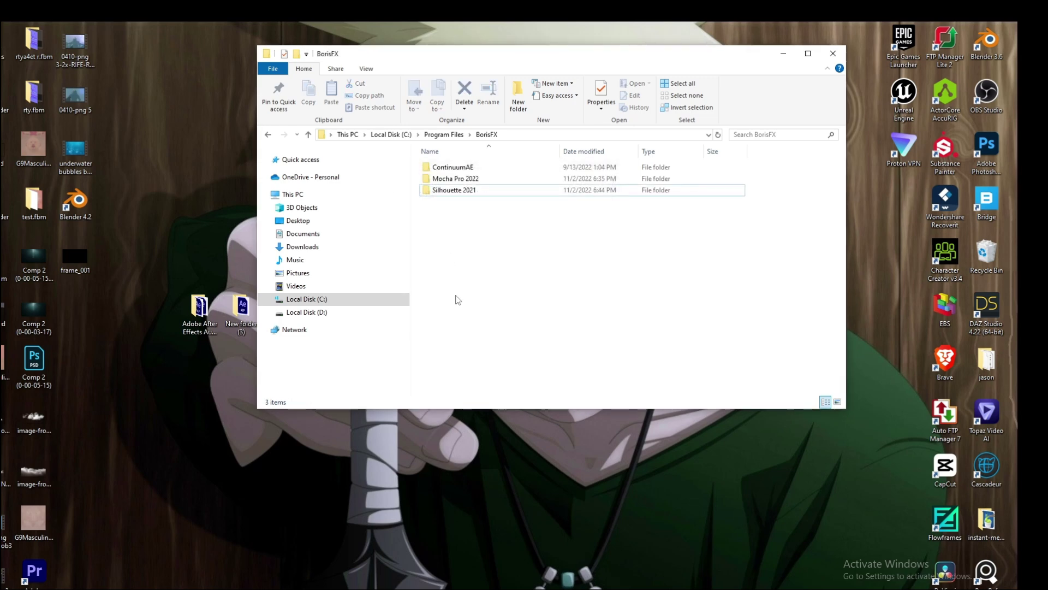
left_click(834, 53)
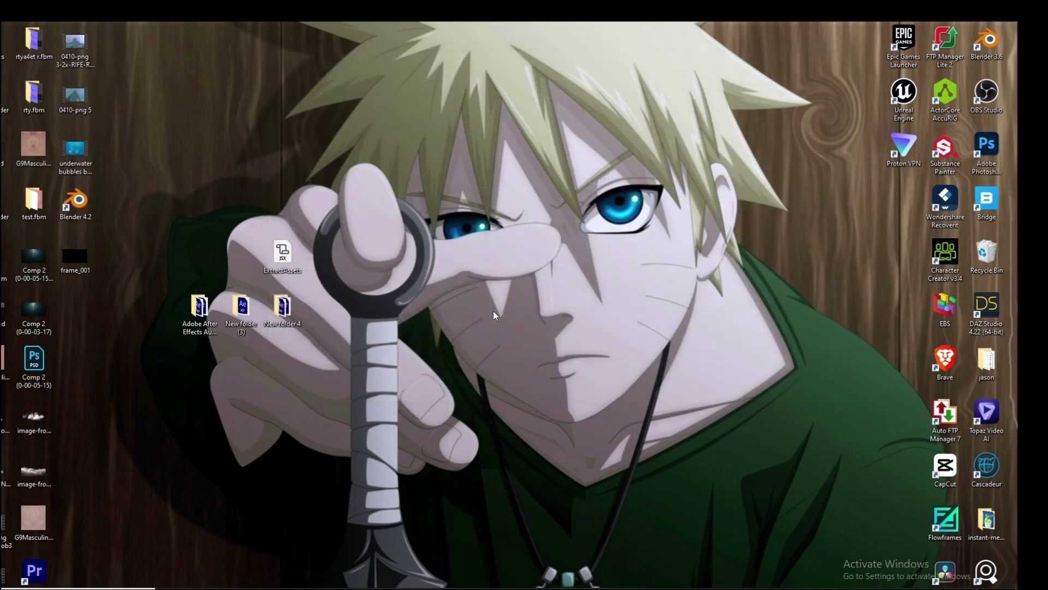
- Try to open the 45.aep project from New folder 4 on the desktop
double_click(281, 317)
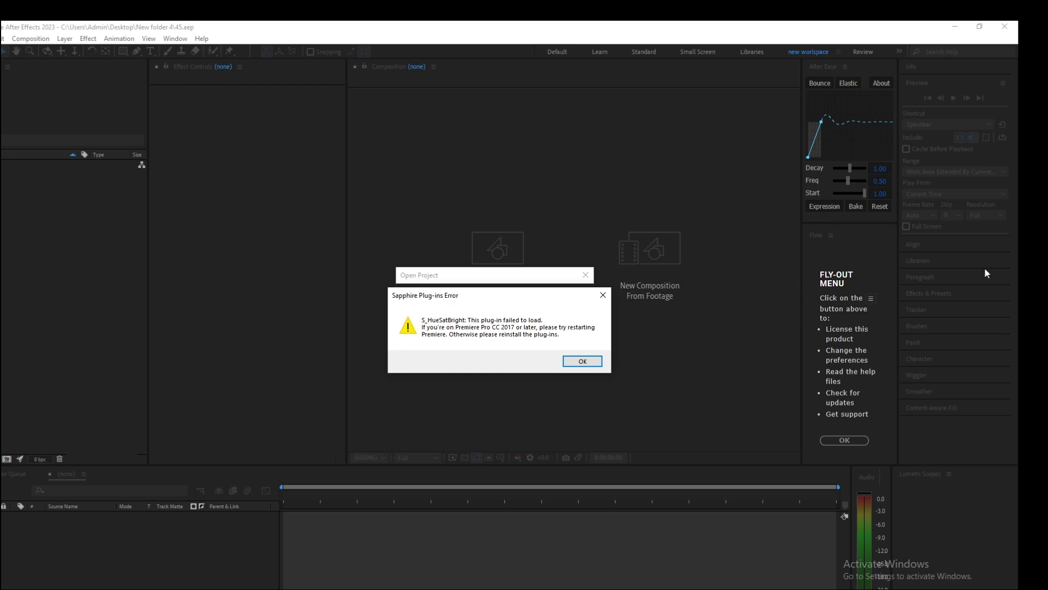
left_click(580, 362)
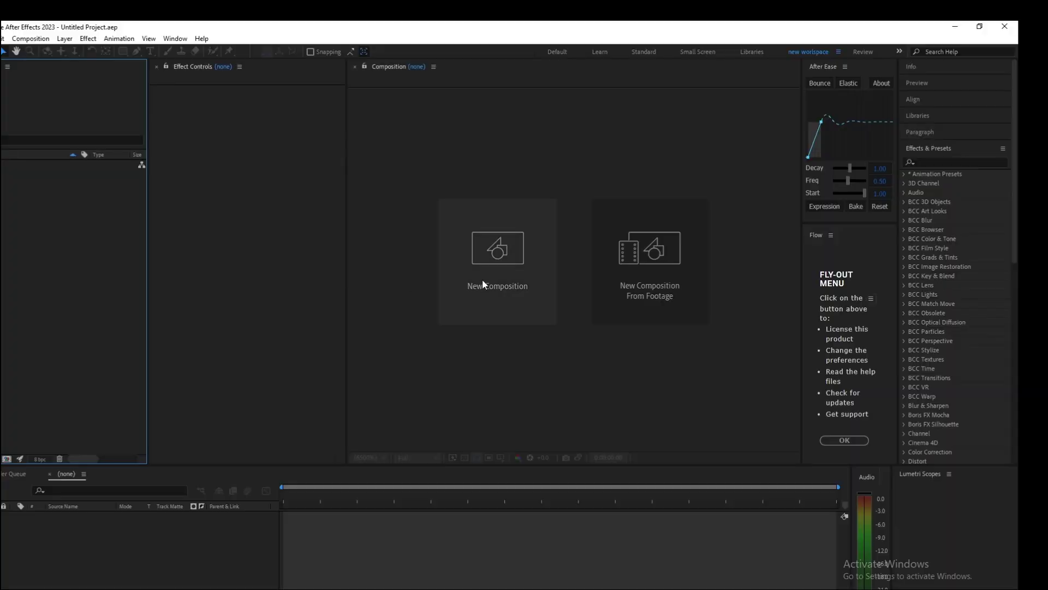
- Create a 1920 x 1080, 30 fps composition with an adjustment layer, and expand the Sapphire Blur+Sharpen effects category
left_click(483, 279)
left_click(543, 378)
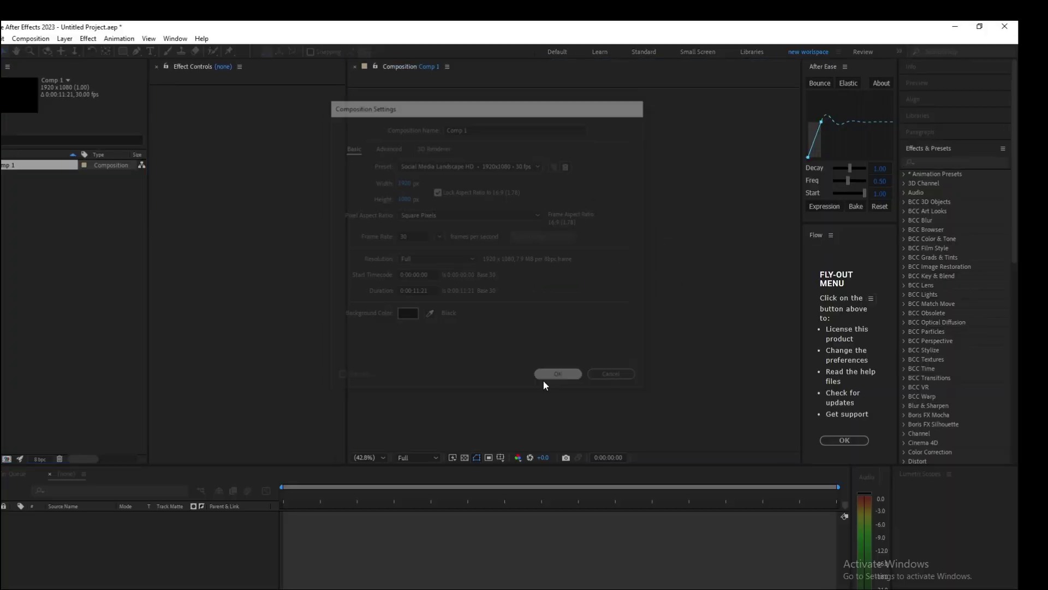
key("ctrl+alt+y")
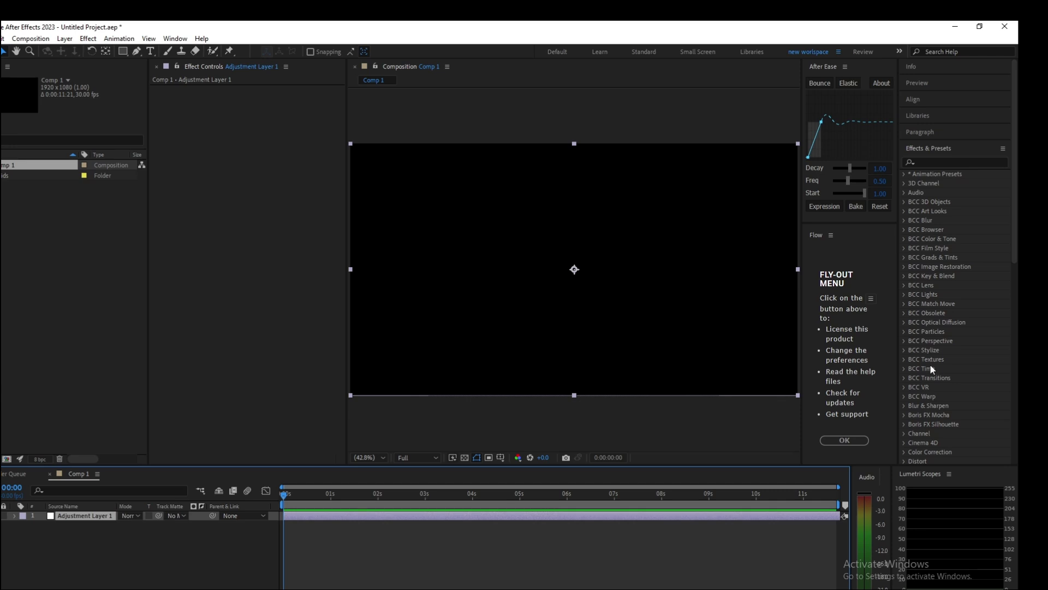
scroll(930, 363, "down", 5)
scroll(917, 421, "down", 3)
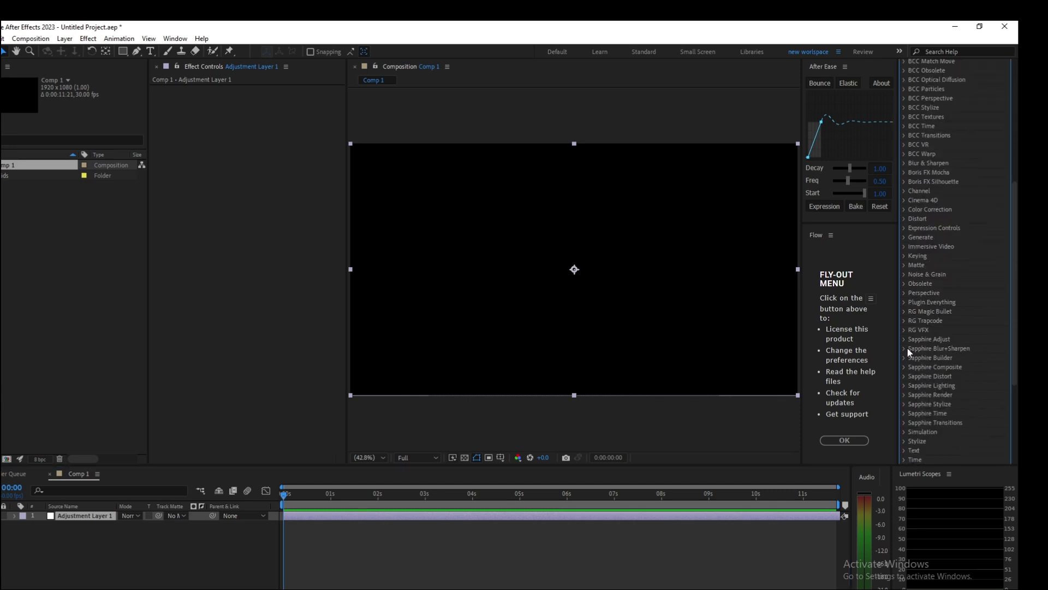
left_click(903, 347)
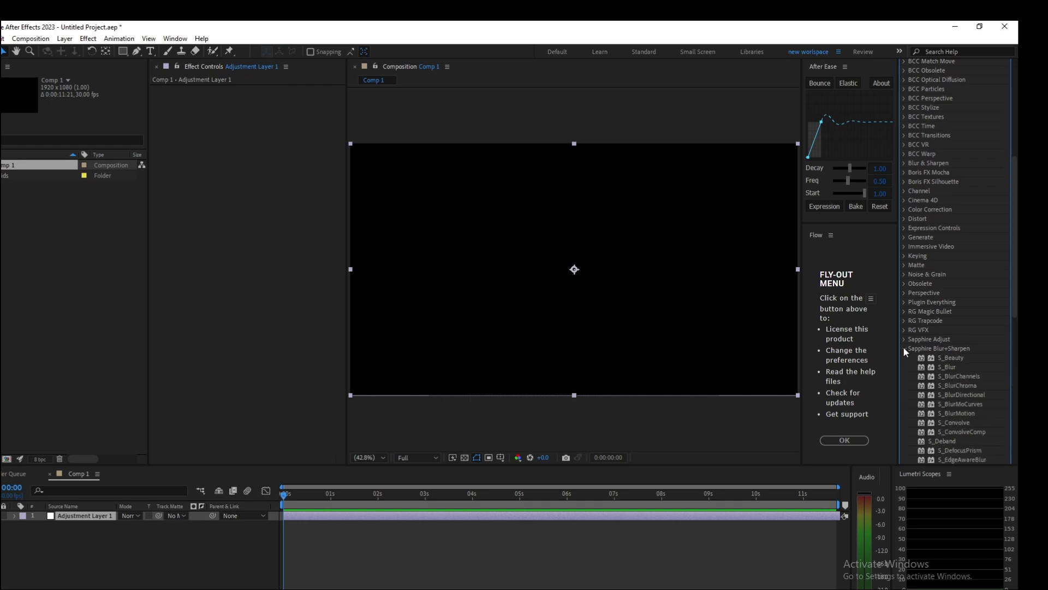
- In File Explorer, open the Common folder inside Program Files > Adobe on Local Disk (C:)
left_click(24, 108)
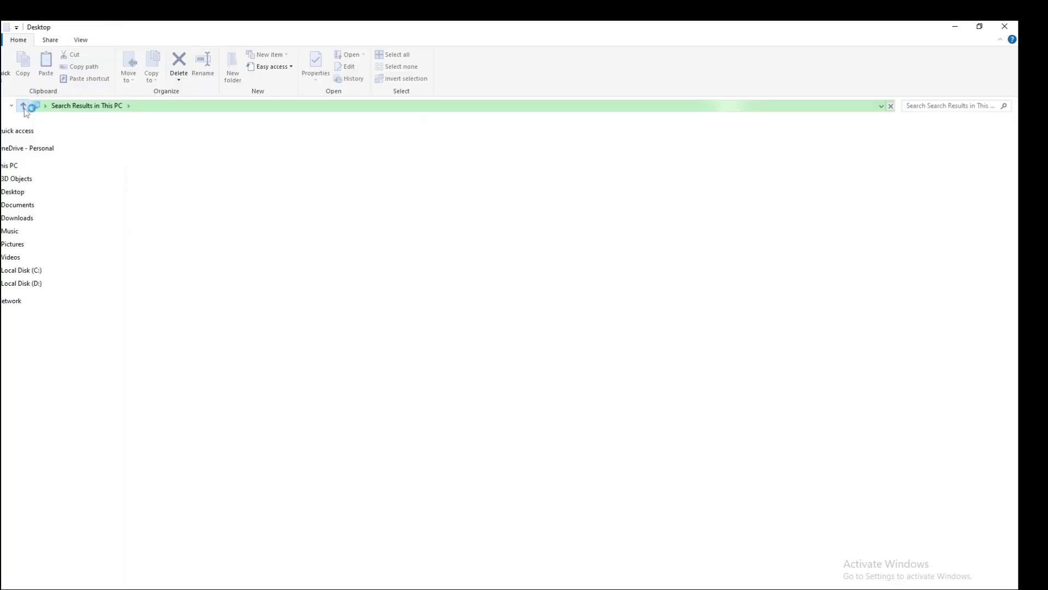
left_click(19, 167)
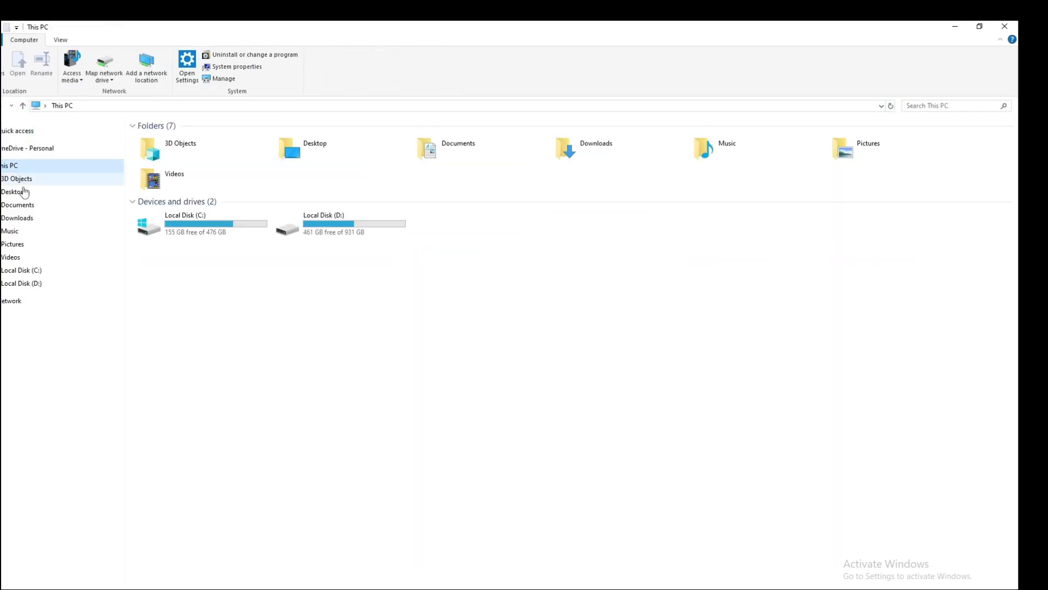
double_click(185, 235)
left_click(169, 287)
double_click(178, 267)
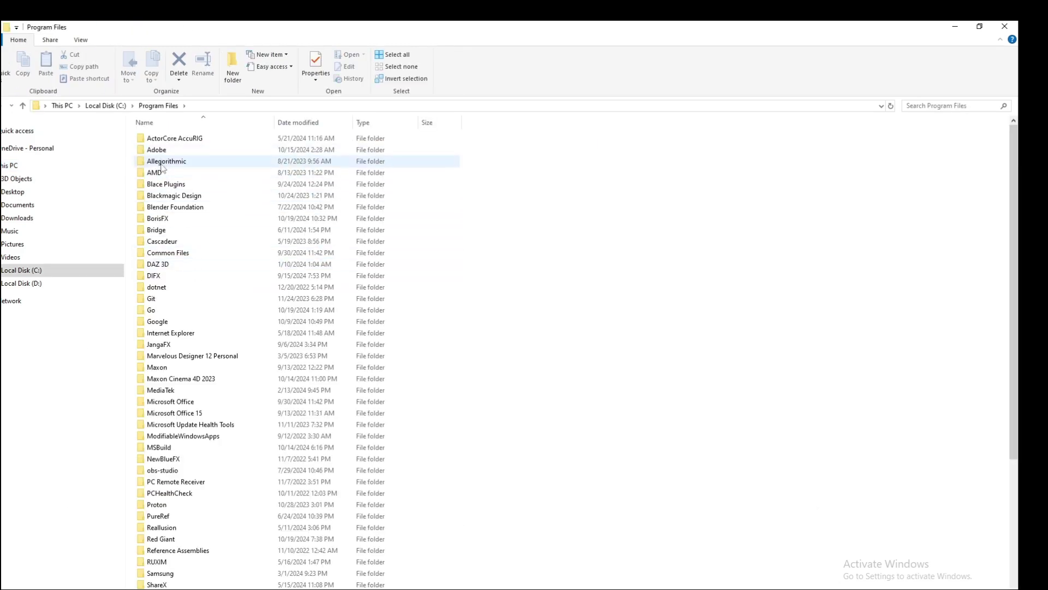
double_click(162, 150)
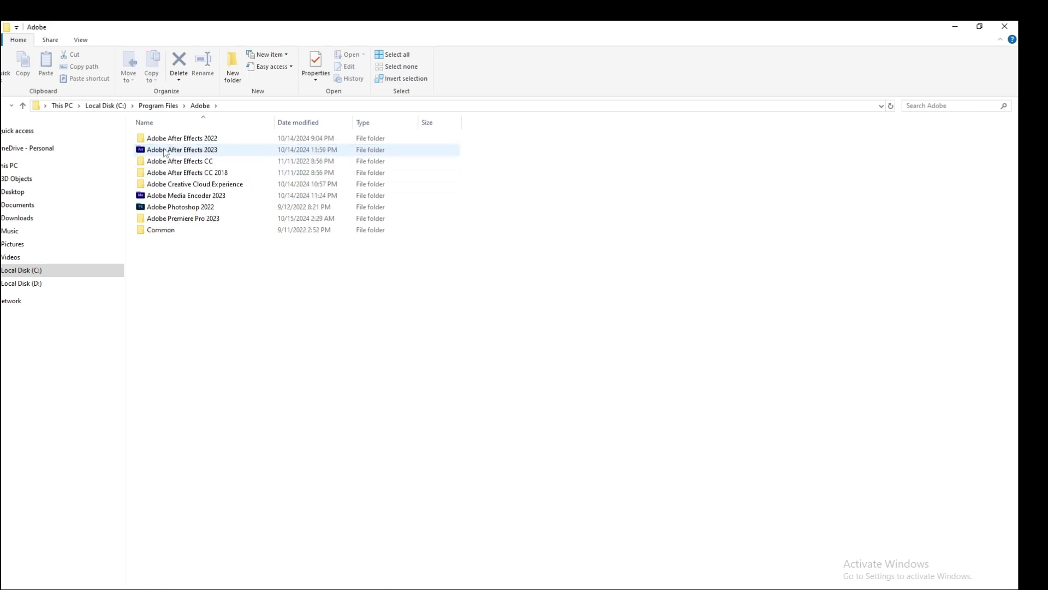
double_click(166, 232)
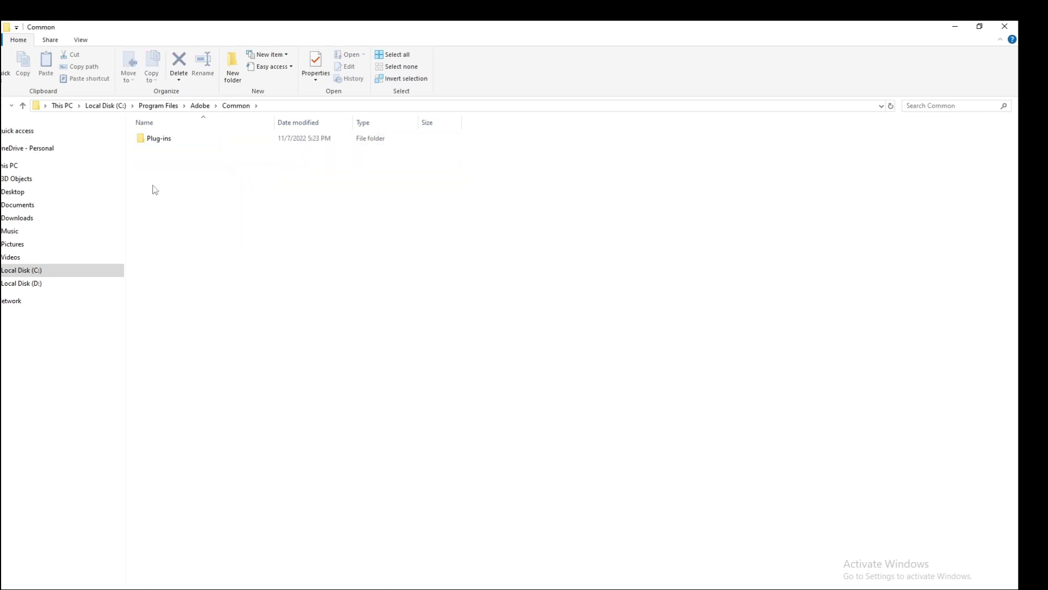
- Delete the Sapphire Plug-ins folder from Plug-ins > 7.0 > MediaCore > BorisFX
double_click(157, 140)
double_click(157, 141)
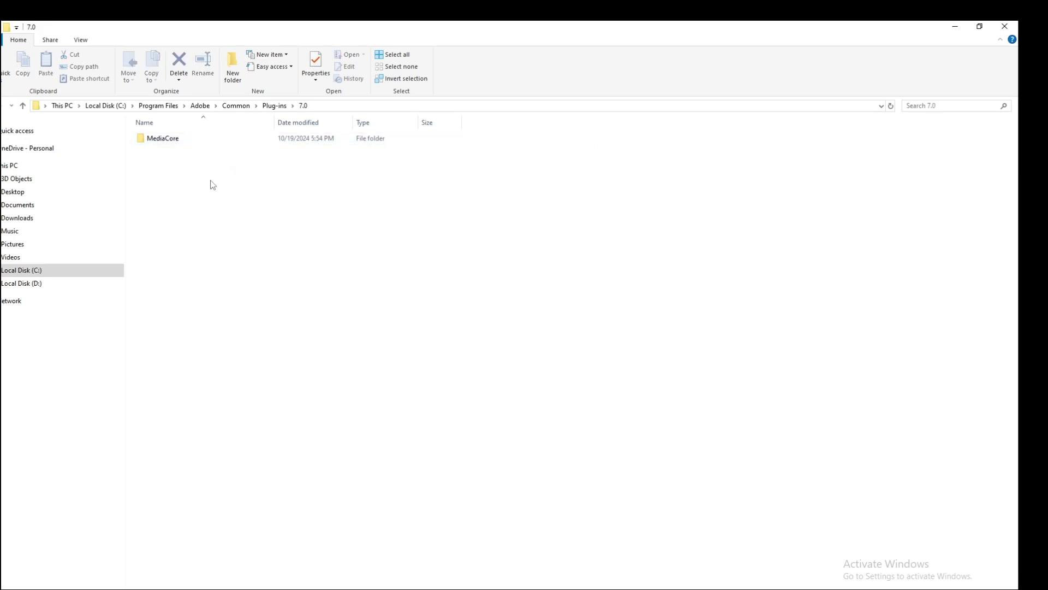
double_click(195, 140)
double_click(184, 140)
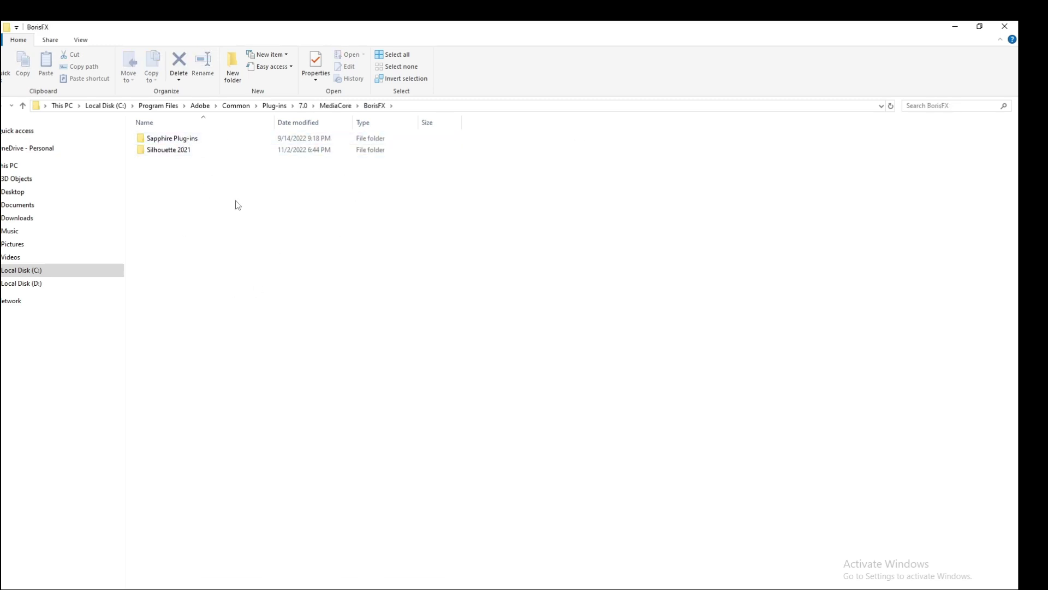
left_click_drag(272, 226, 184, 151)
key("Delete")
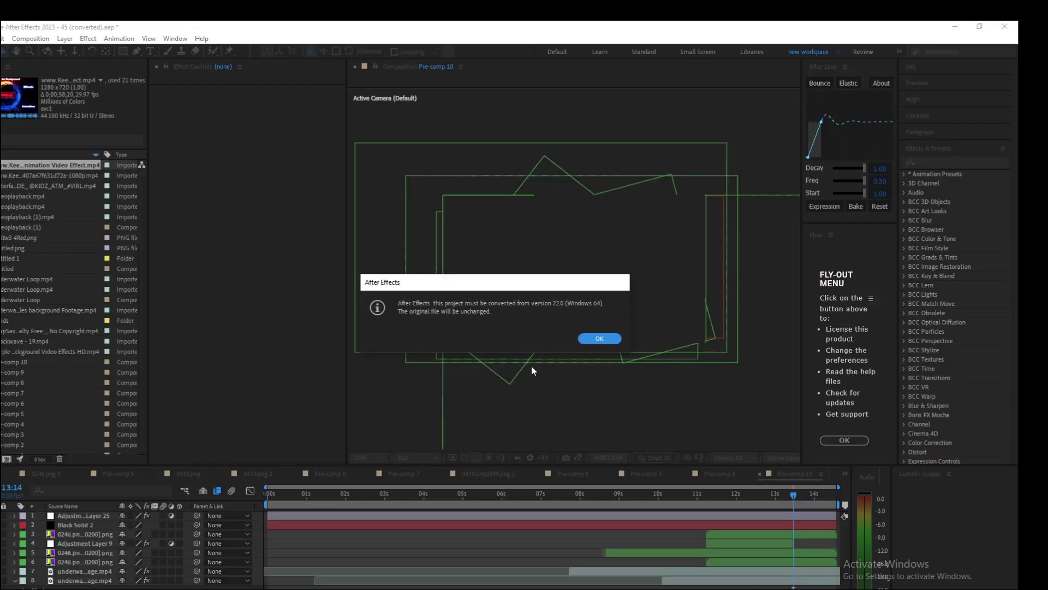
- Finish opening the 45 project by accepting its conversion and the missing-item notices, and look through its project items
left_click(597, 338)
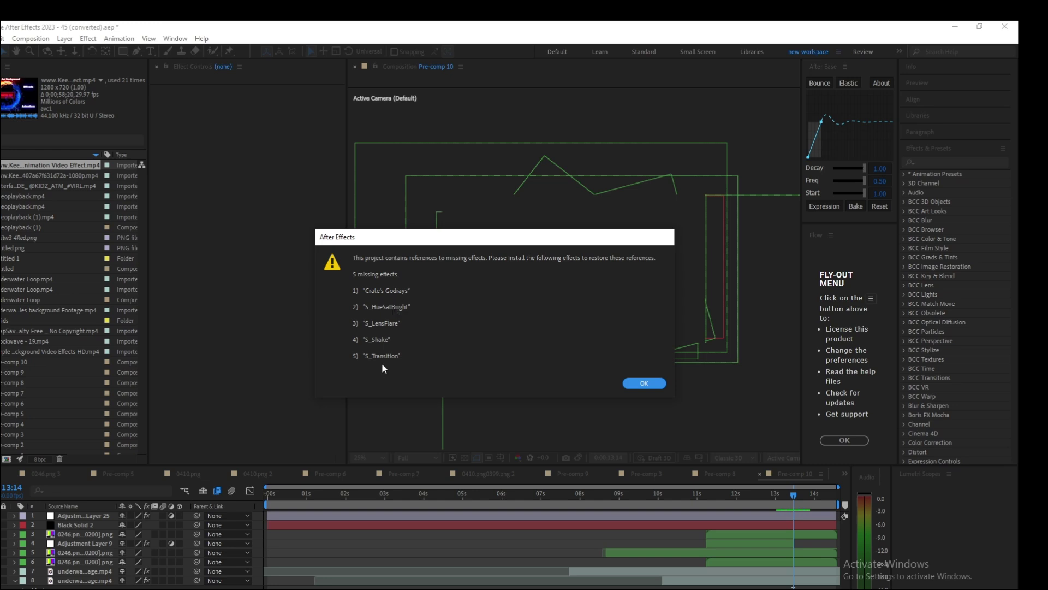
left_click(640, 383)
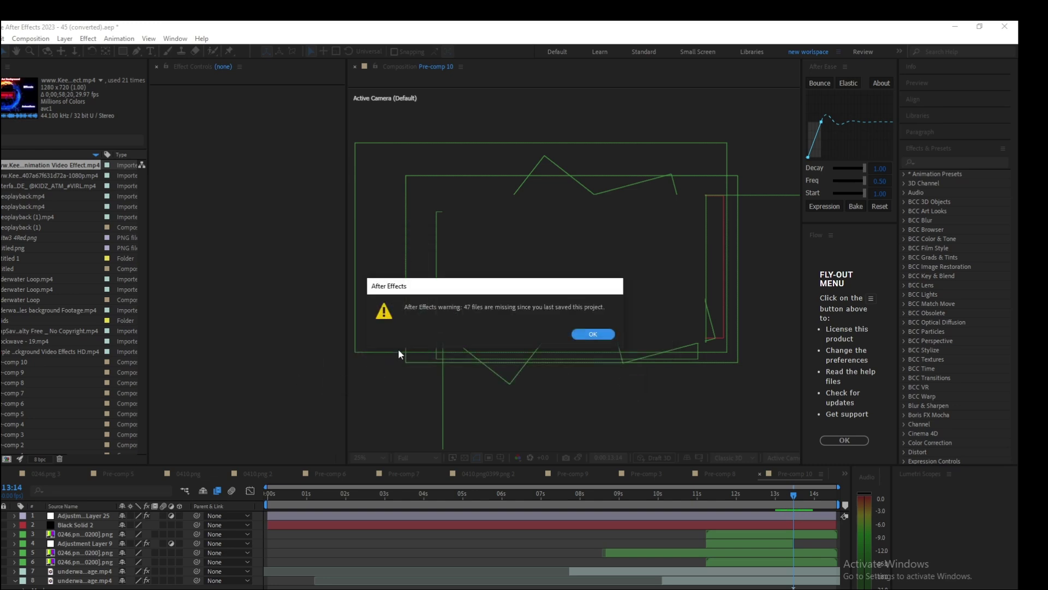
left_click(594, 334)
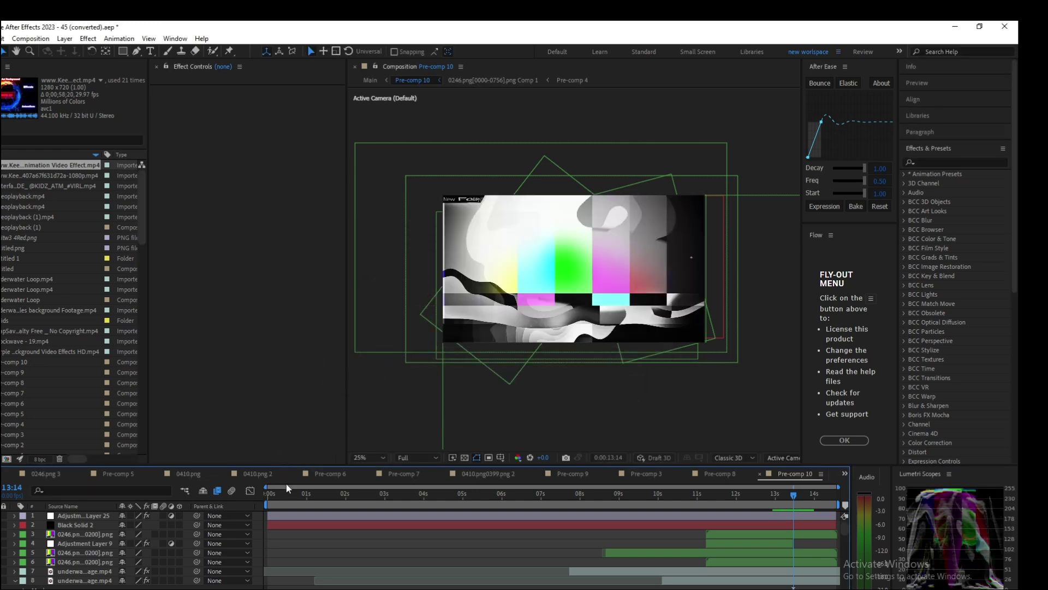
scroll(35, 372, "down", 10)
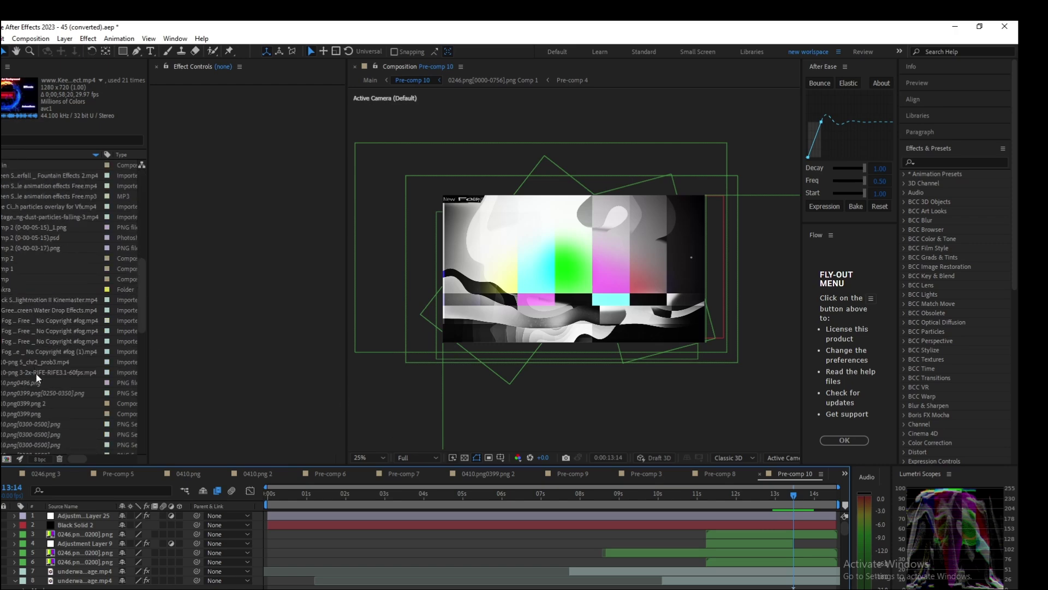
scroll(37, 373, "up", 3)
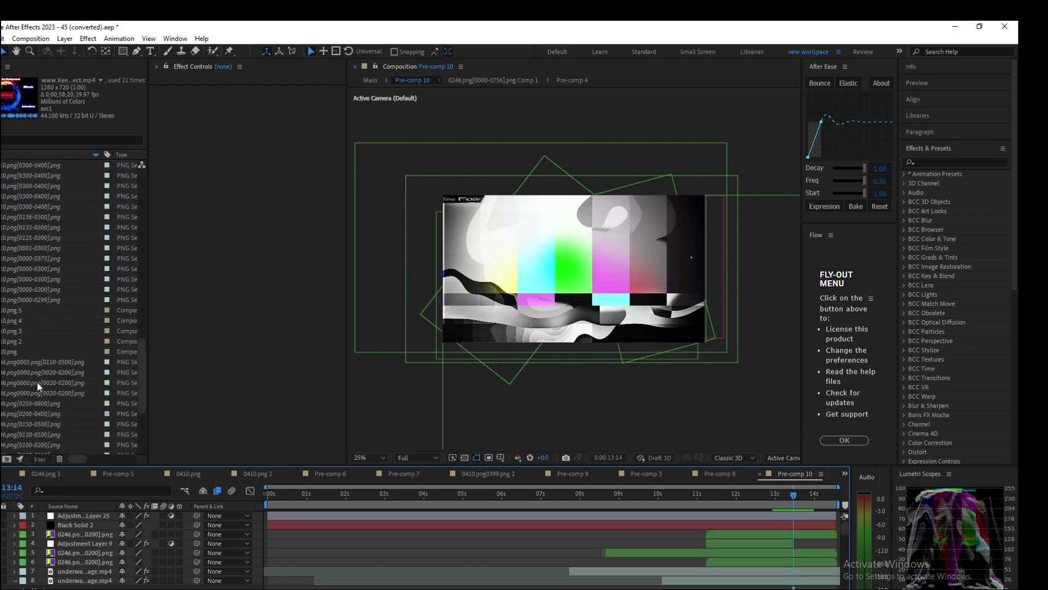
scroll(31, 371, "up", 8)
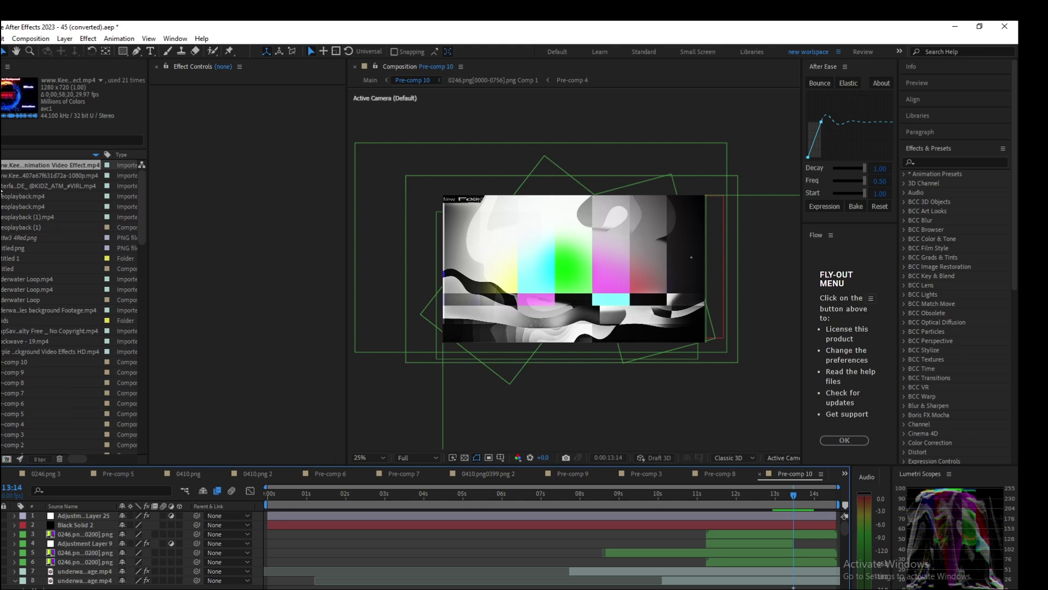
- Try to reload the missing untitw3 4Red.png footage from its original location
right_click(41, 237)
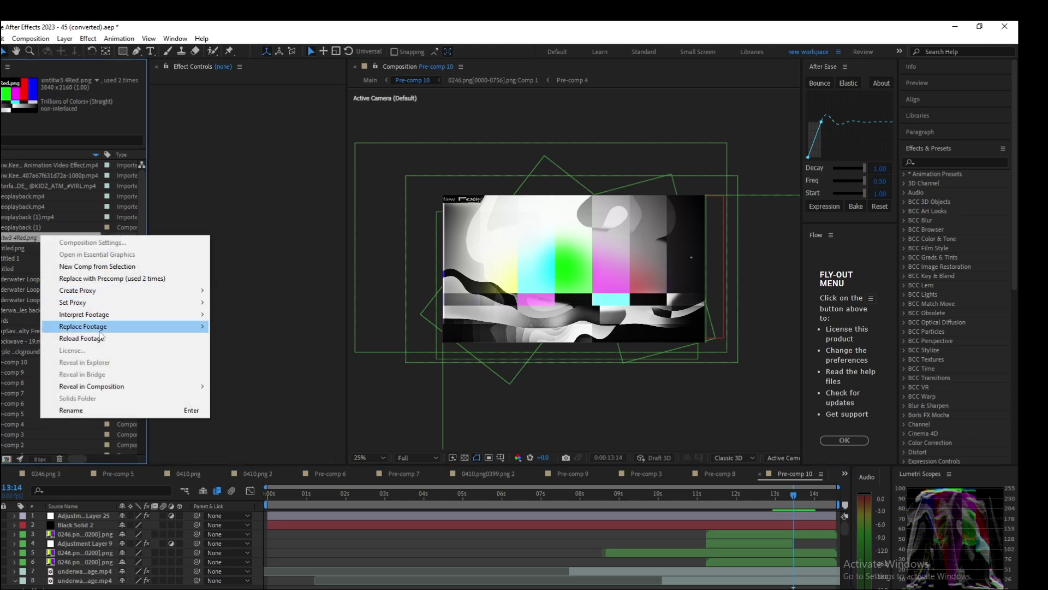
left_click(101, 338)
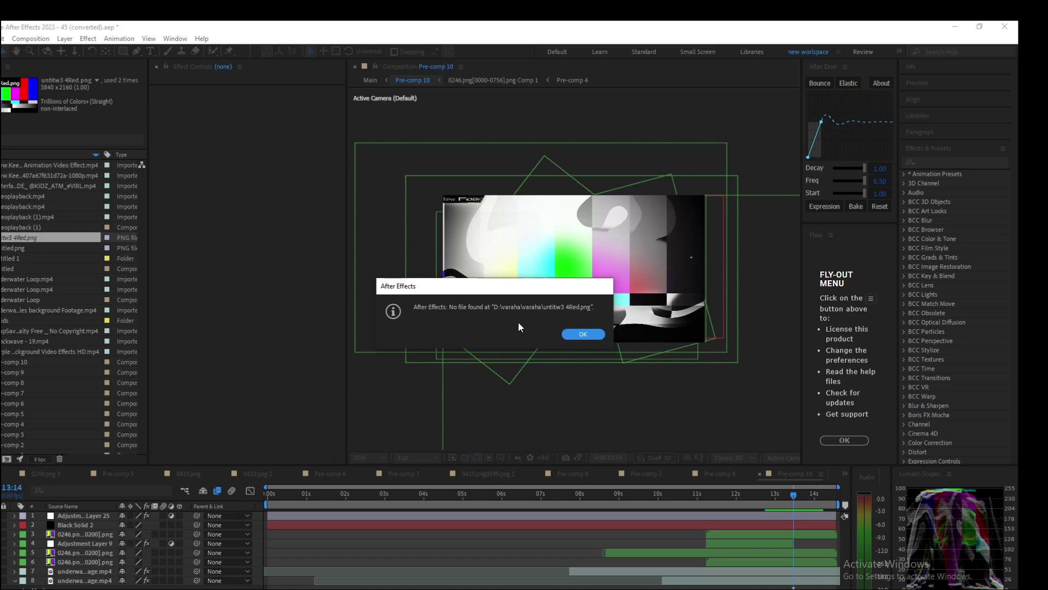
left_click(584, 333)
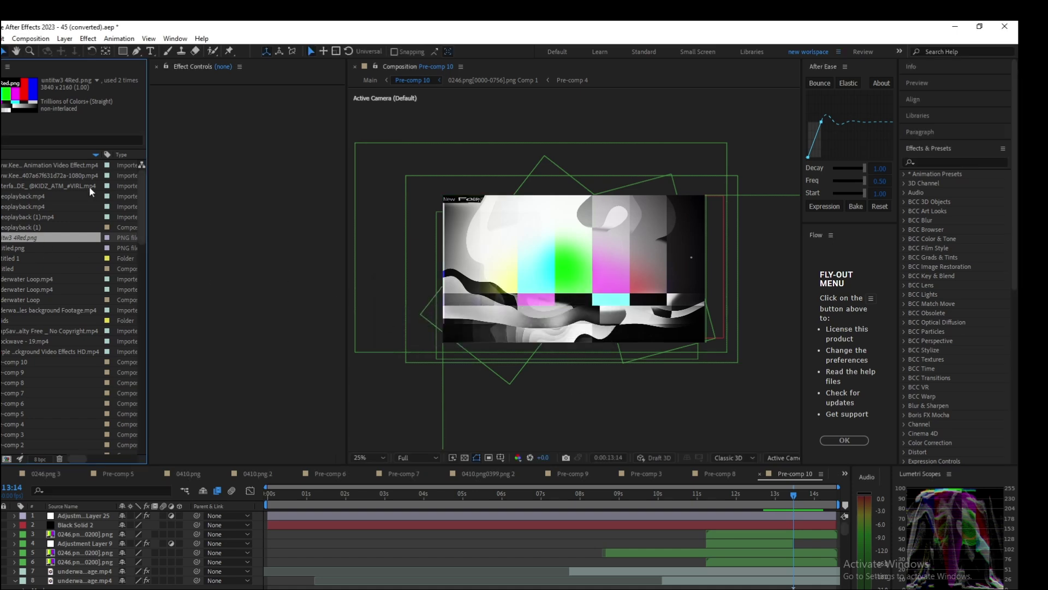
- Replace the missing untitw3 4Red.png footage with the untitw3 4Red file from varaha > varaha > varaha on Local Disk (D:), and review the project items
right_click(16, 238)
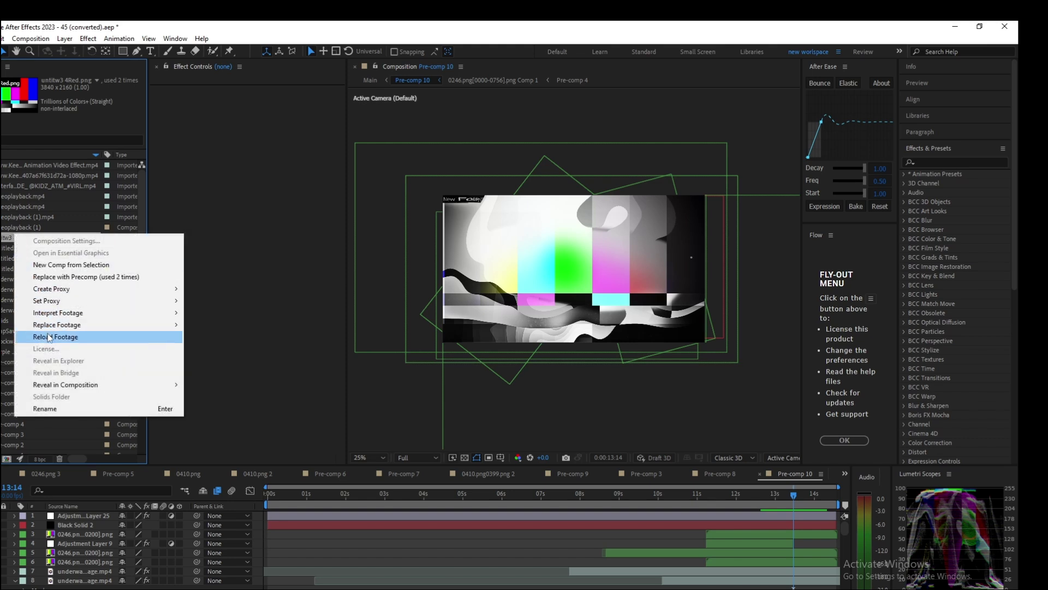
mouse_move(53, 326)
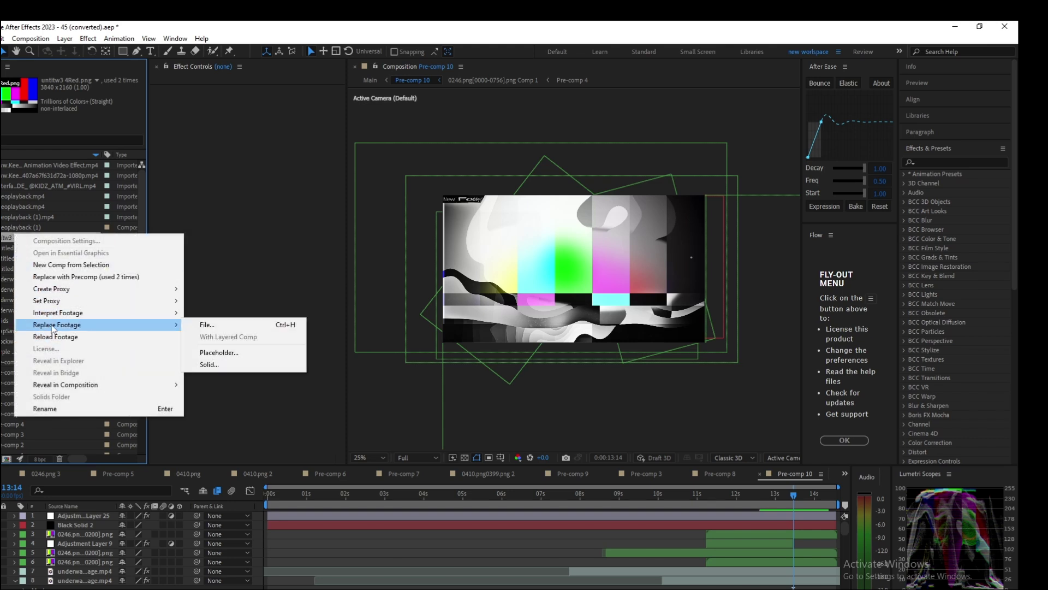
left_click(202, 327)
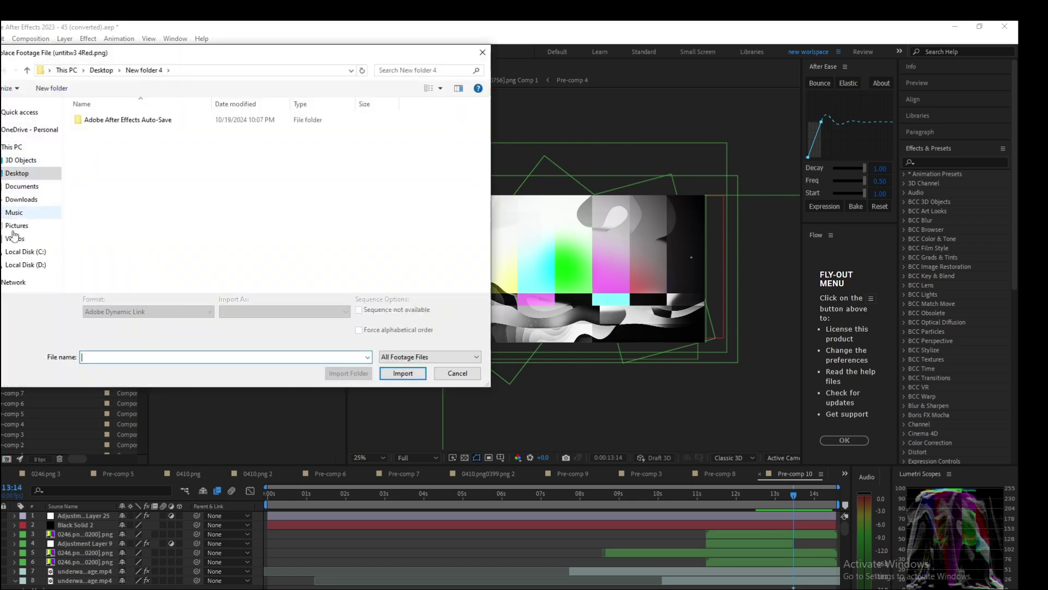
left_click(25, 264)
double_click(94, 143)
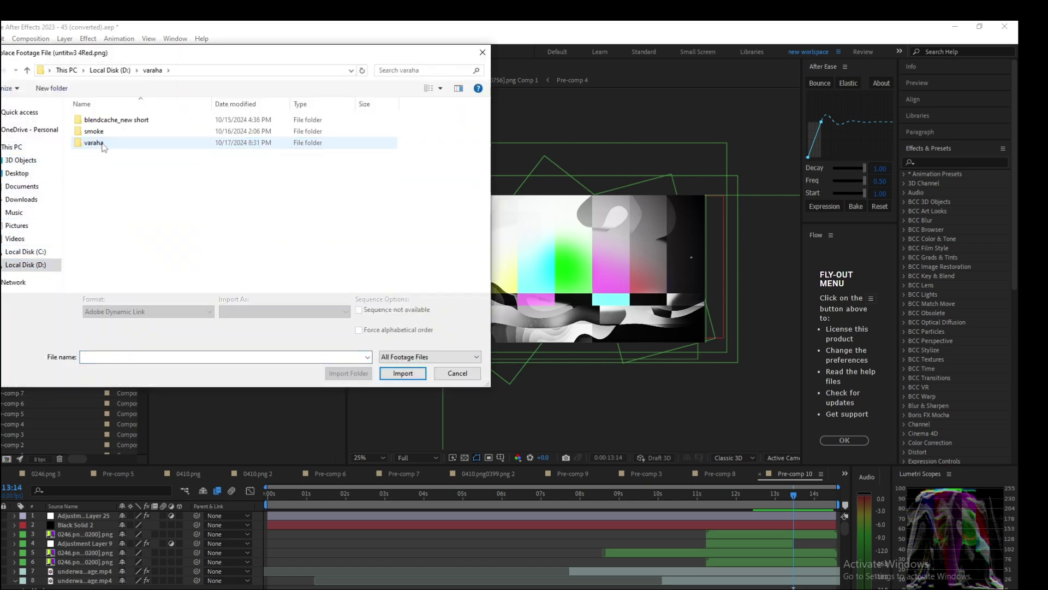
double_click(93, 142)
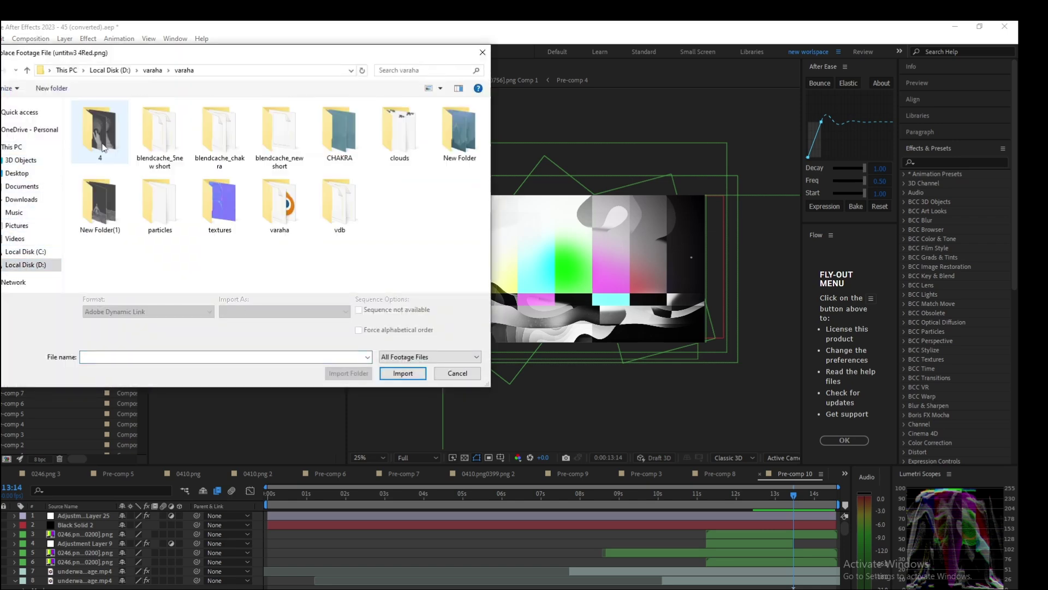
double_click(279, 203)
scroll(141, 252, "down", 3)
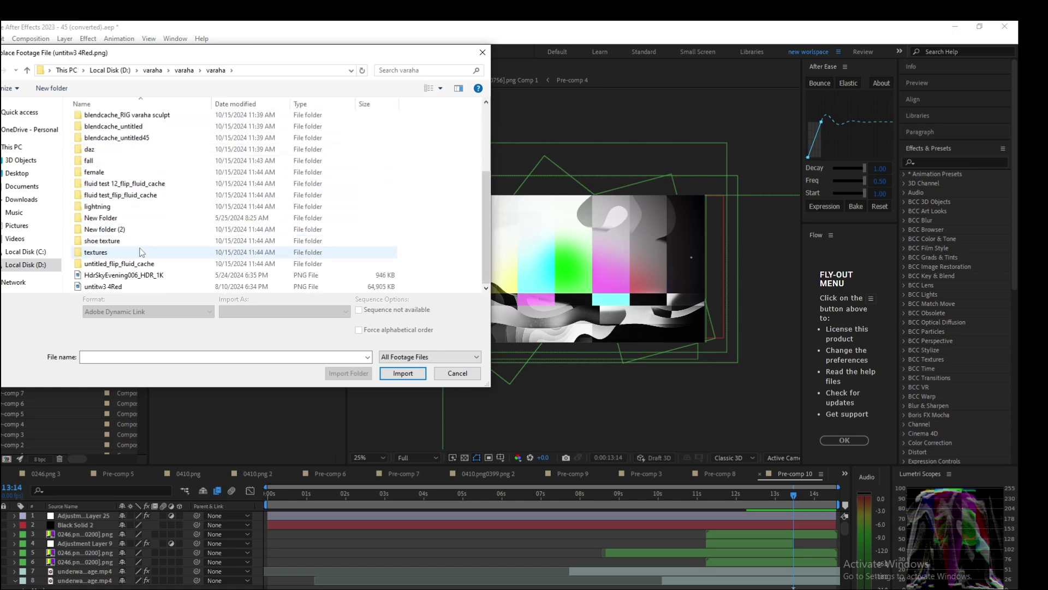
left_click(121, 286)
left_click(403, 373)
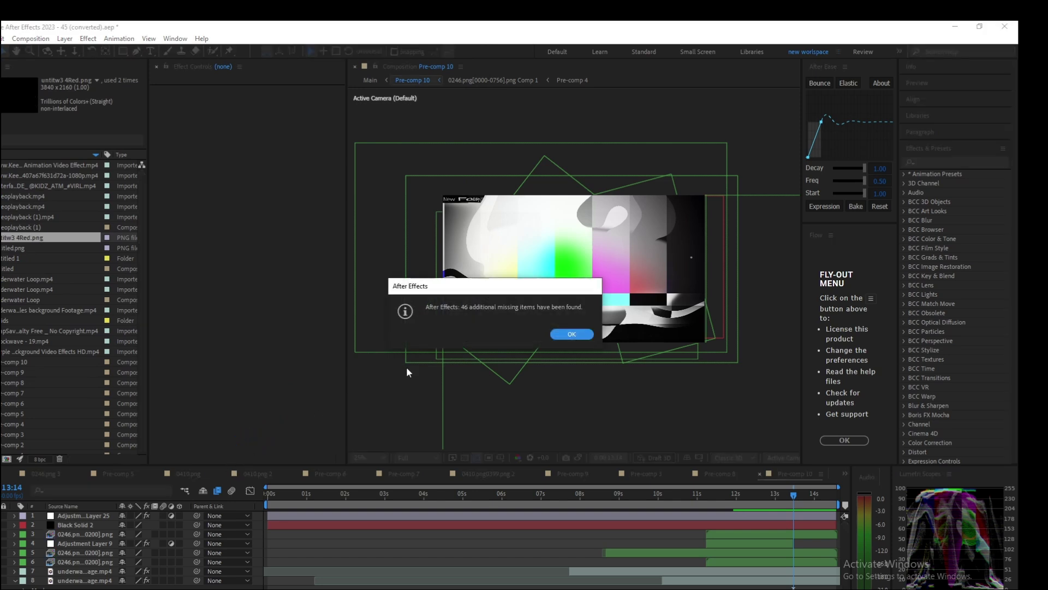
left_click(552, 334)
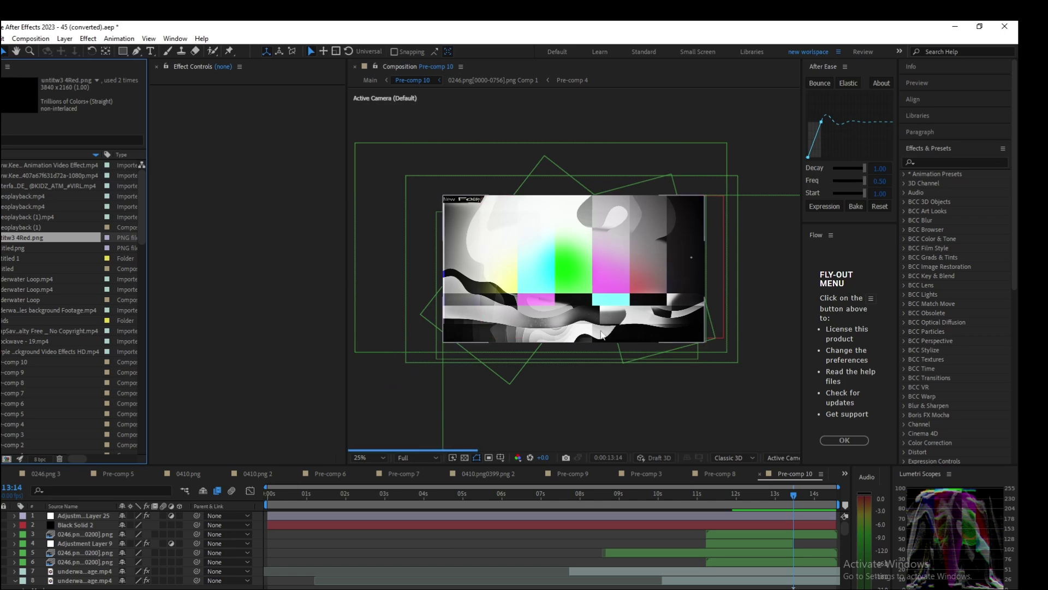
scroll(65, 284, "down", 10)
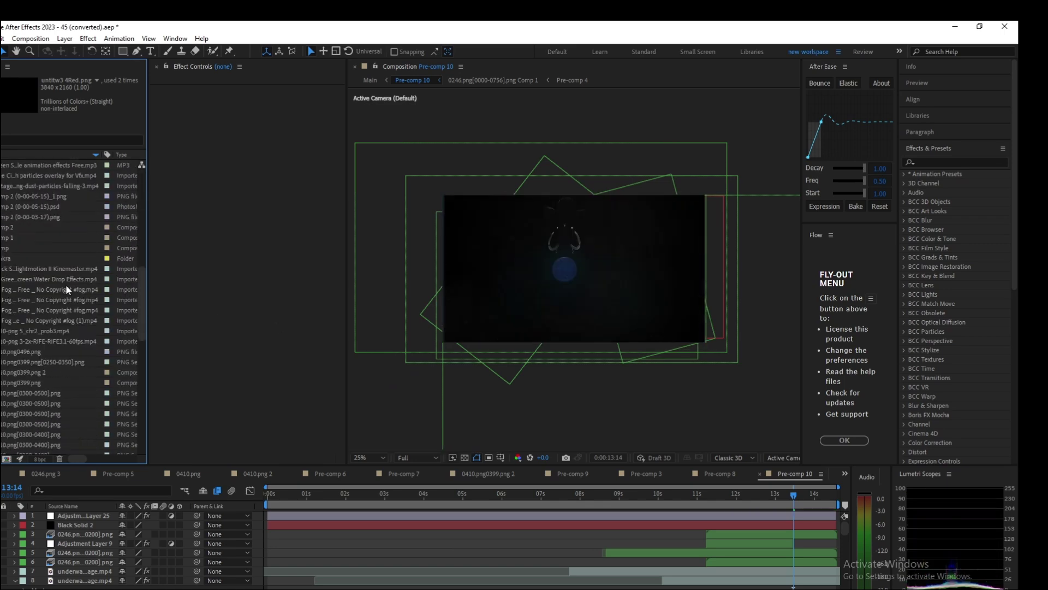